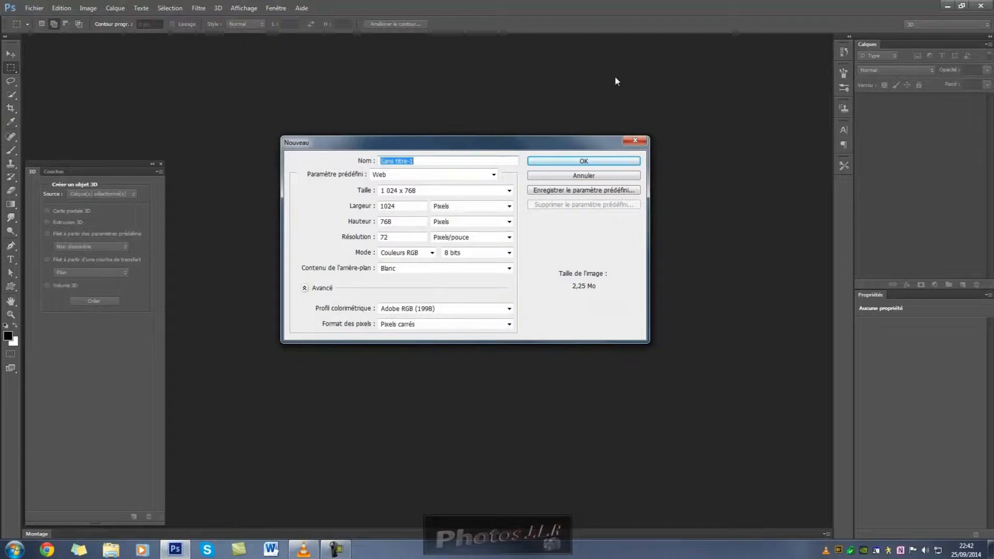
# Create a new document named A B C from the Web preset at 1024 x 768 pixels.
pyautogui.write('A B C')
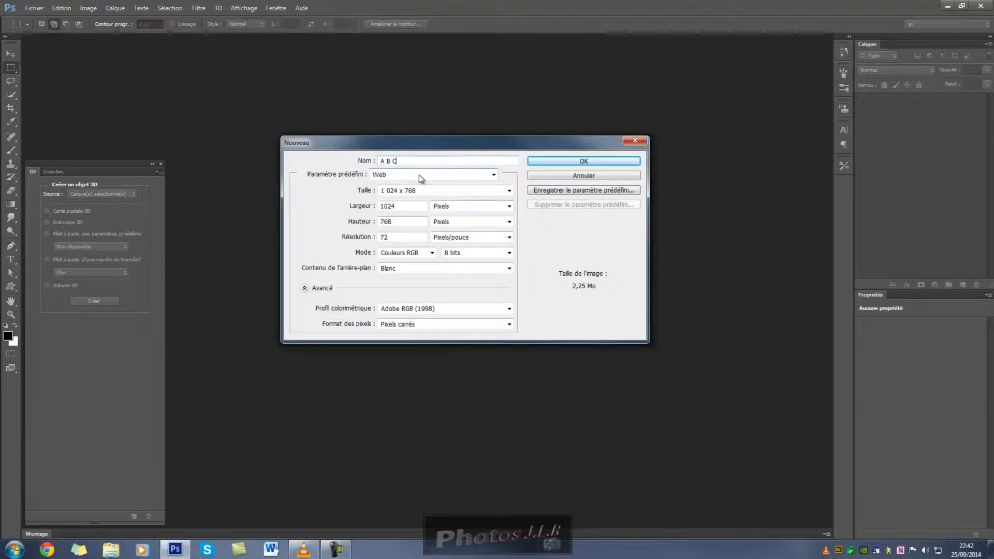
pyautogui.click(510, 191)
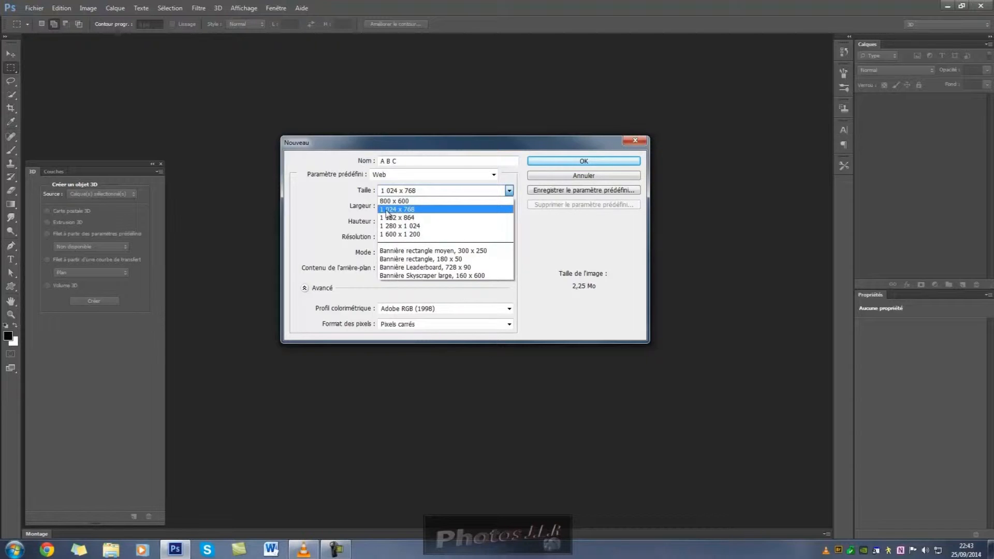
pyautogui.click(419, 209)
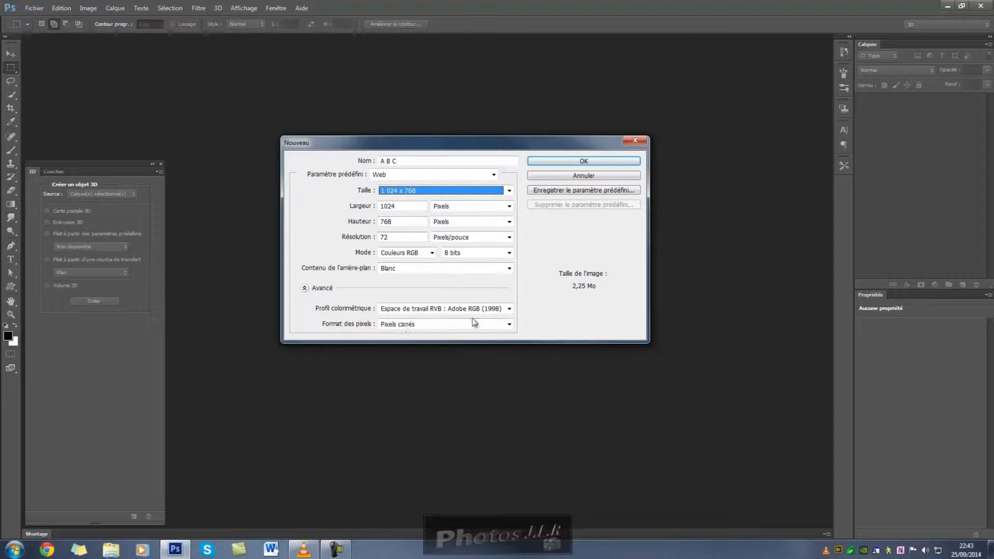
pyautogui.click(600, 163)
pyautogui.scroll(-1, 374, 226)
pyautogui.scroll(1, 375, 227)
pyautogui.scroll(-1, 375, 227)
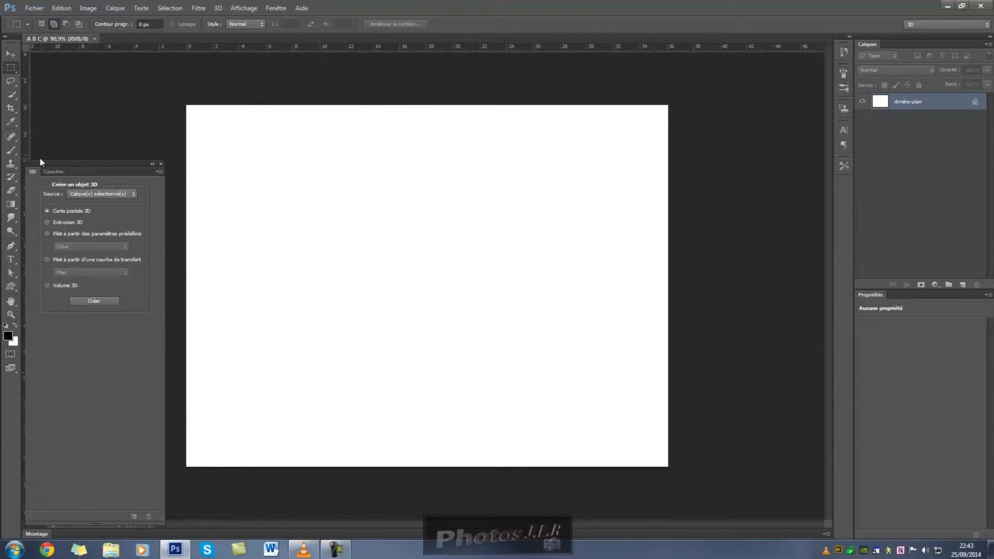
# Add the letter A as a text layer in Arial Black at 72 pt on the canvas.
pyautogui.click(11, 261)
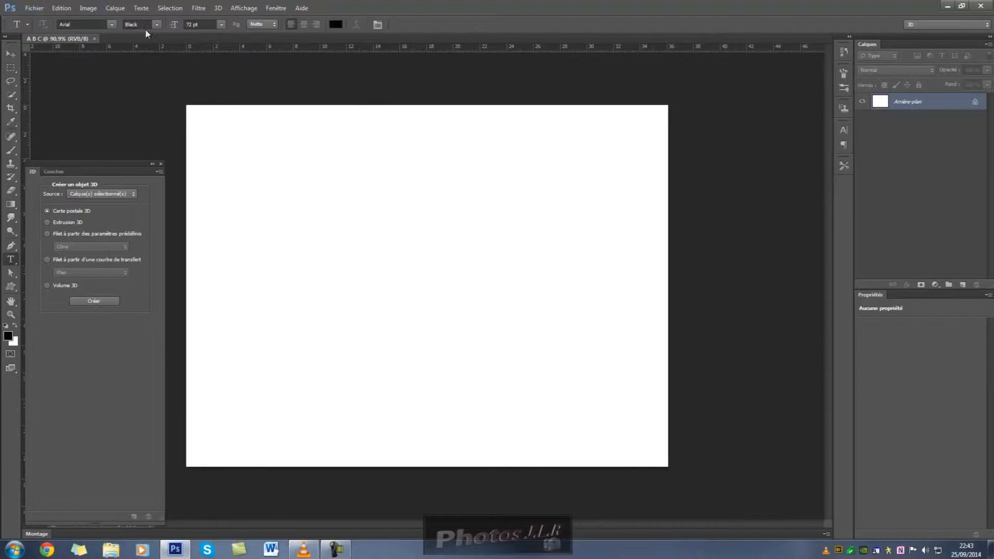
pyautogui.click(221, 24)
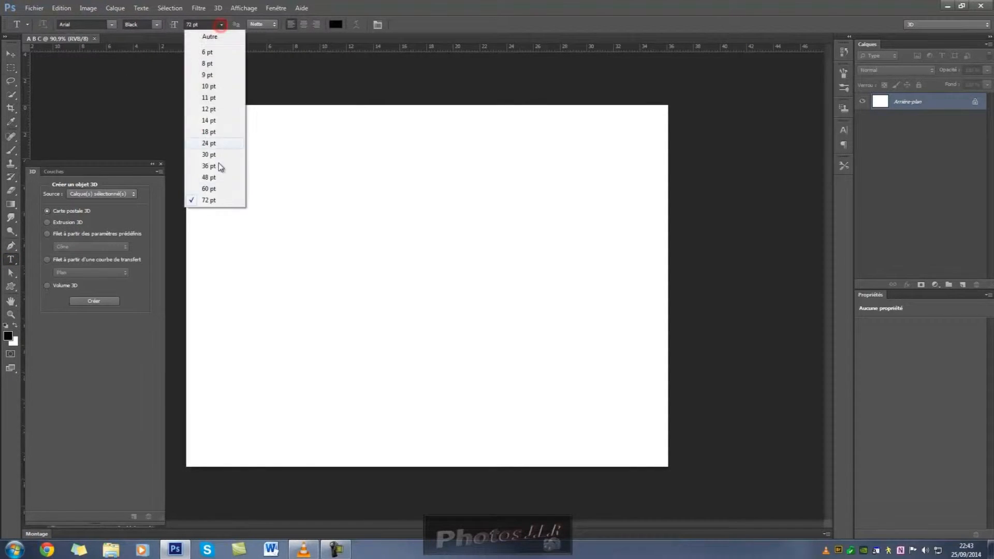
pyautogui.click(209, 200)
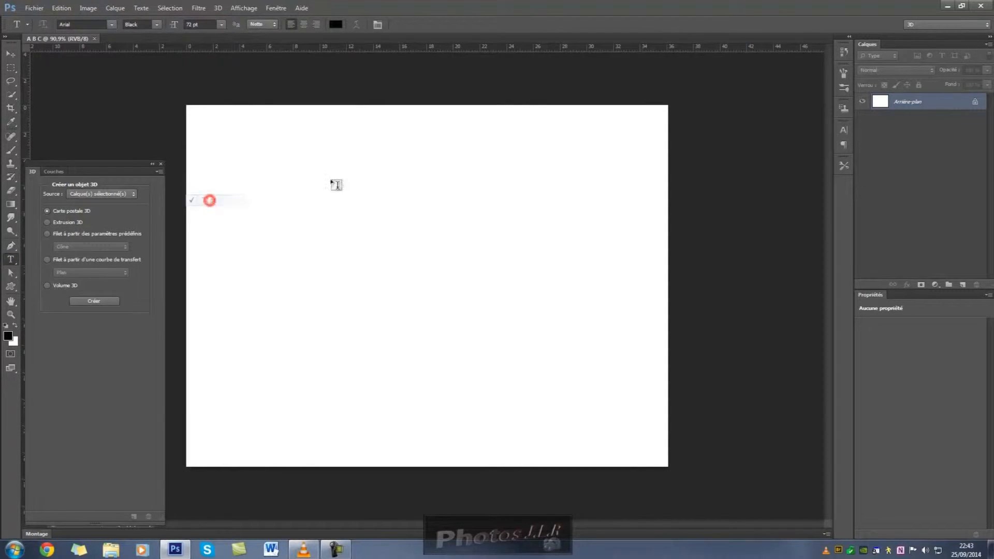
pyautogui.click(352, 236)
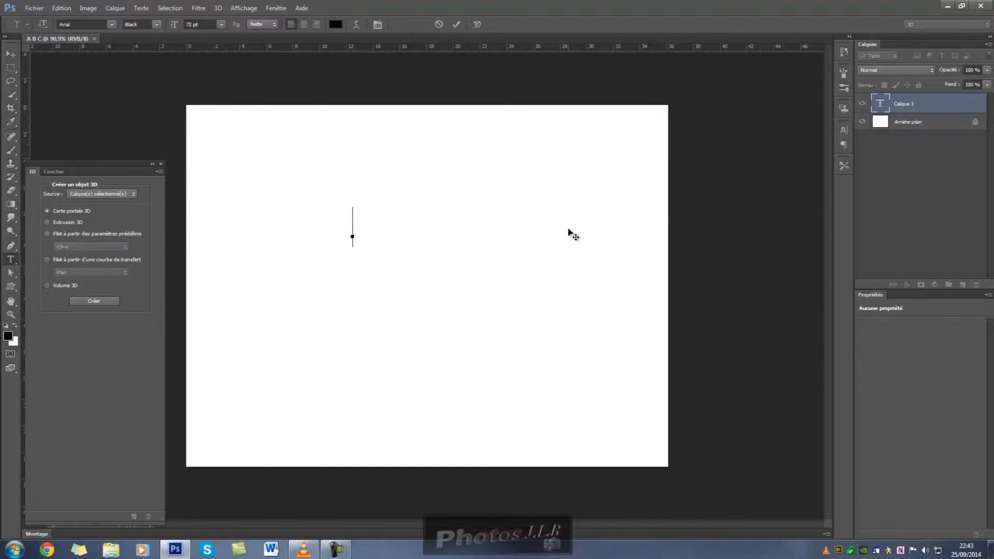
pyautogui.write('A')
pyautogui.click(457, 23)
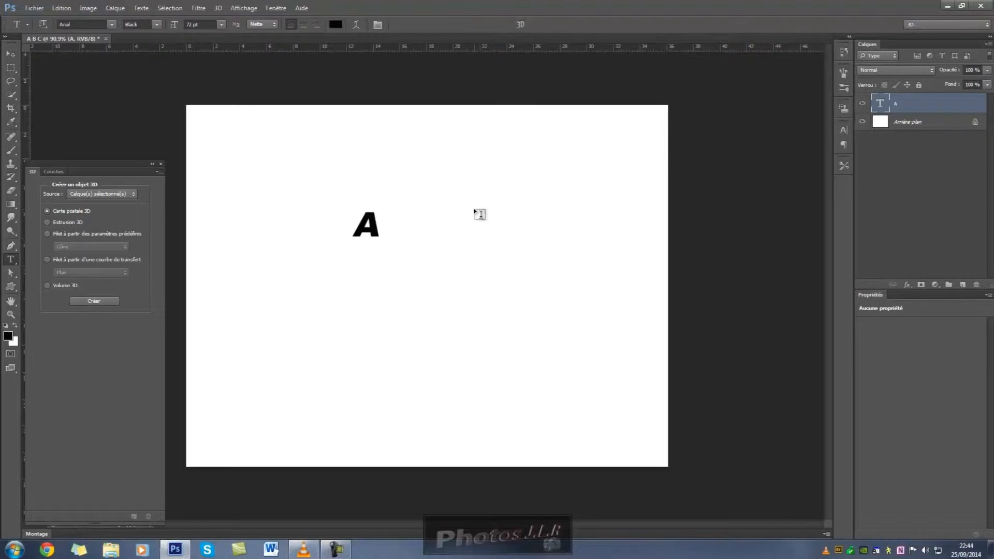
# Enlarge the letter A to about 525% with Free Transform and place it in the upper-left area of the canvas.
pyautogui.hotkey('ctrl', 't')
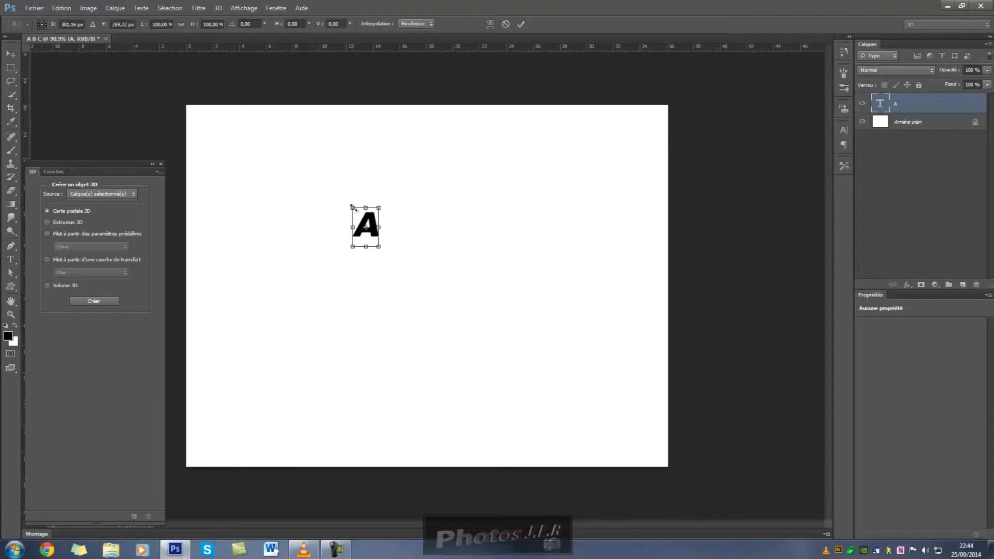
pyautogui.moveTo(352, 207); pyautogui.dragTo(251, 133)
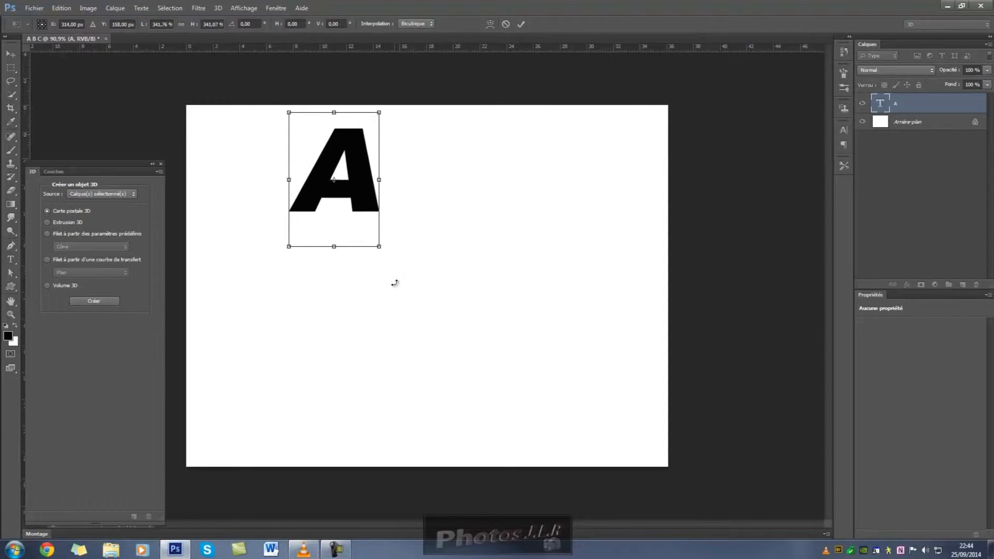
pyautogui.moveTo(380, 247); pyautogui.dragTo(445, 300)
pyautogui.moveTo(416, 158); pyautogui.dragTo(351, 186)
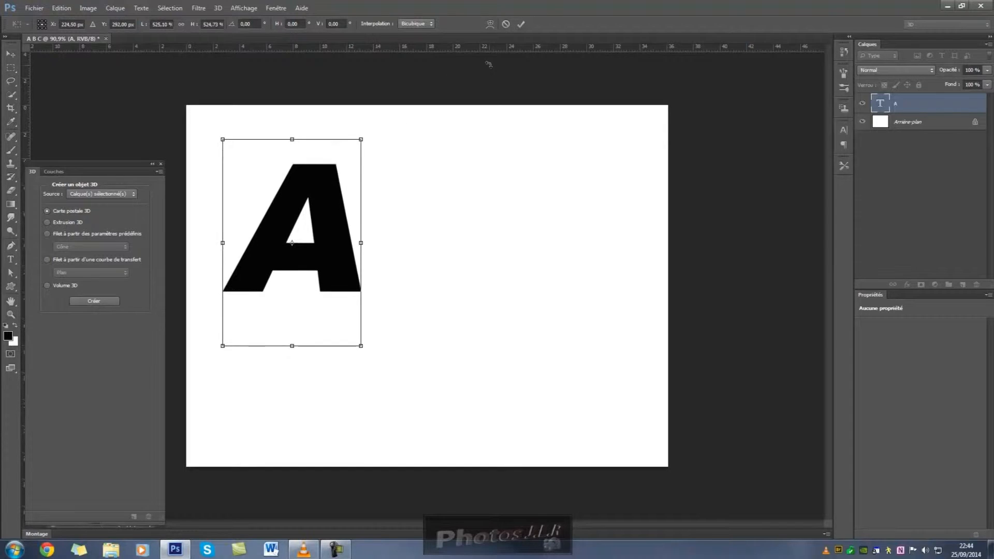
pyautogui.click(522, 25)
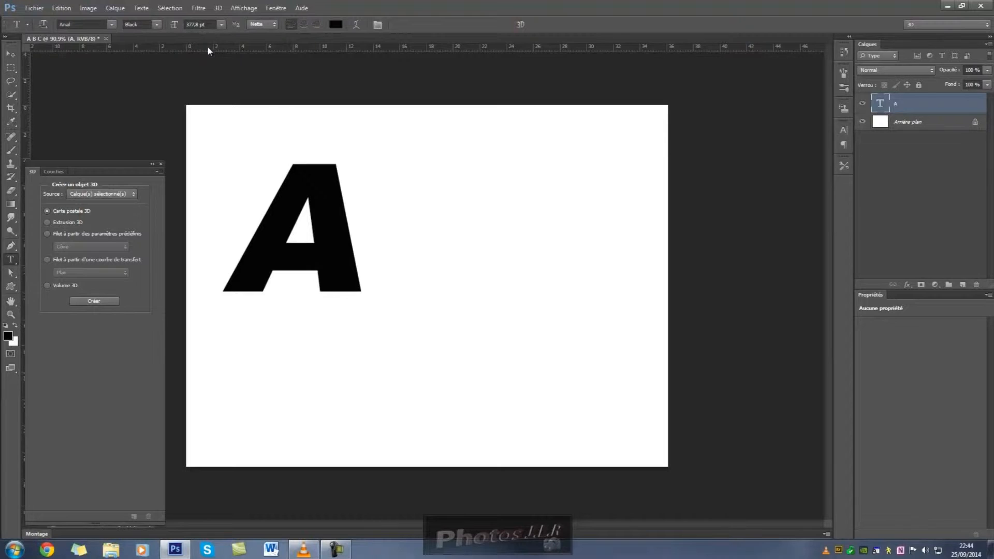
# Select the black letter A using Color Range with a tolerance of 74.
pyautogui.click(172, 9)
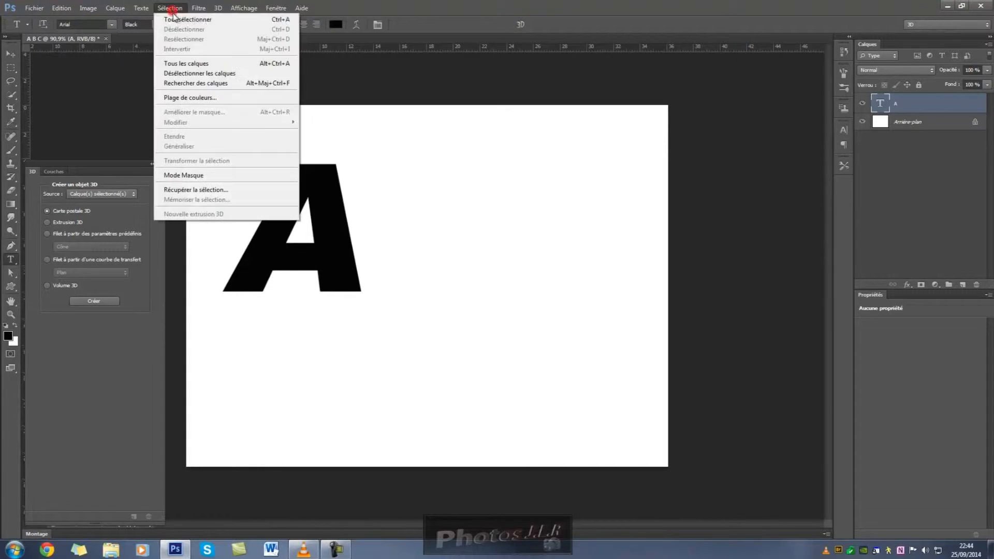
pyautogui.click(190, 97)
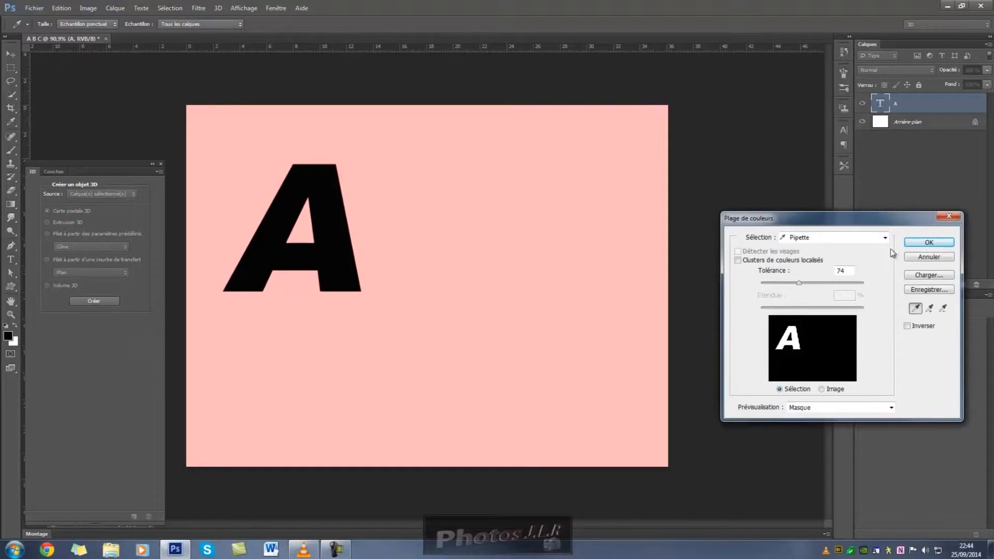
pyautogui.click(939, 244)
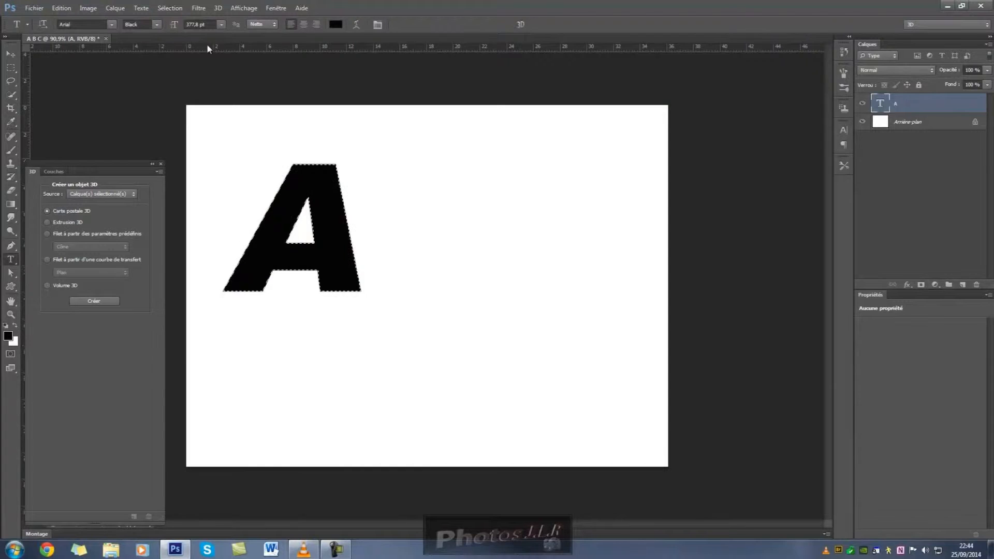
# Create a 3D extrusion from the current selection and adjust the camera so the letter sits lower above the ground grid.
pyautogui.click(218, 8)
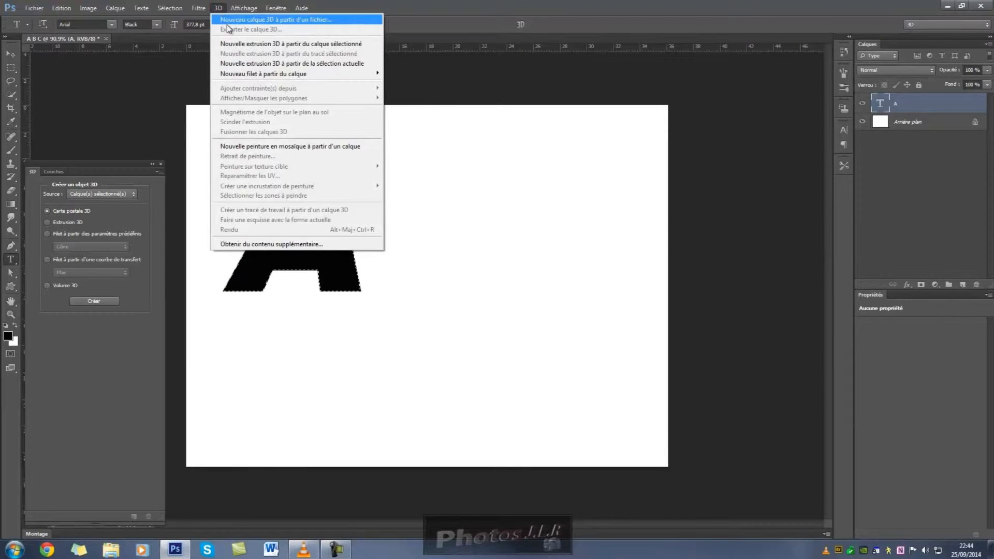
pyautogui.click(283, 63)
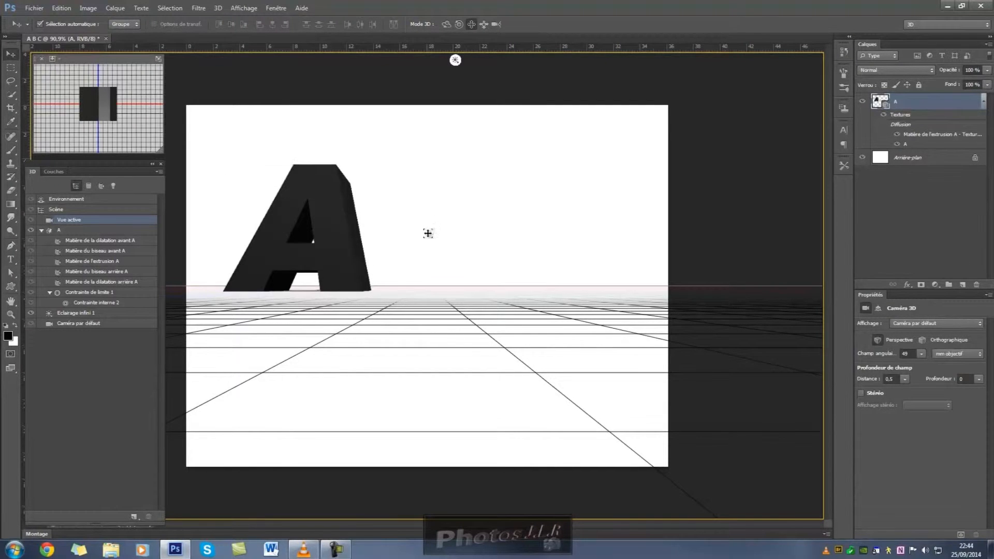
pyautogui.moveTo(455, 122); pyautogui.dragTo(453, 164)
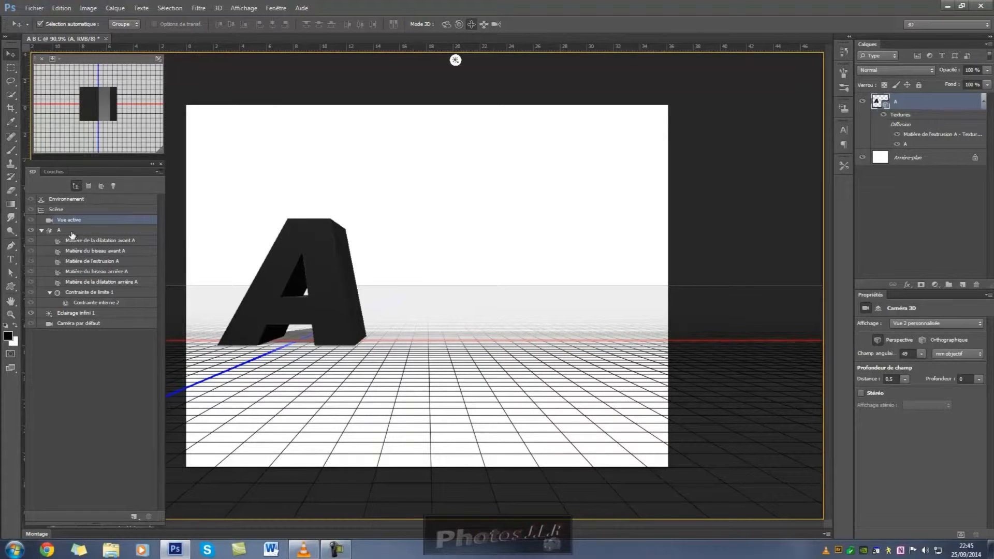
# Rotate the 3D letter A around its Y axis so its extruded side shows.
pyautogui.click(92, 233)
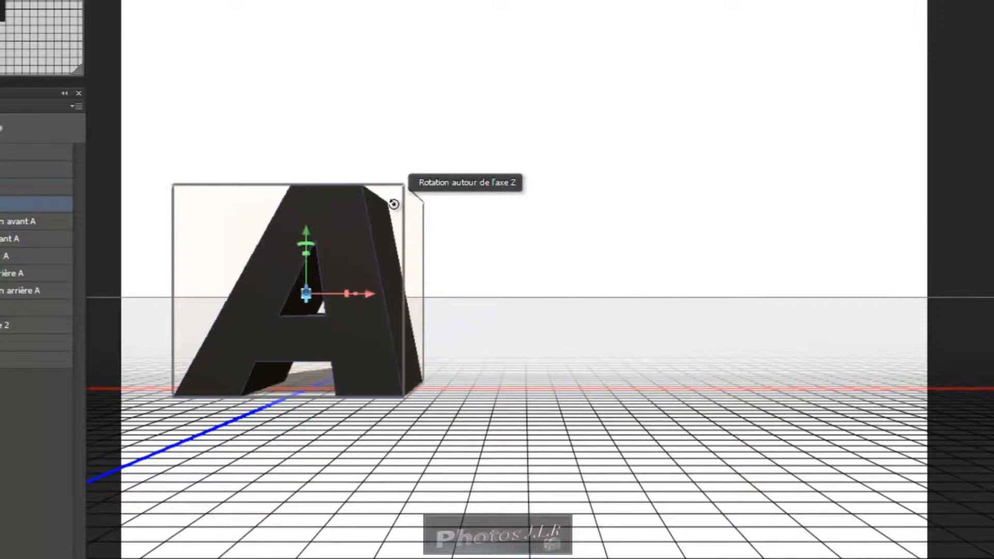
pyautogui.moveTo(391, 204)
pyautogui.mouseDown()
pyautogui.moveTo(382, 203)
pyautogui.moveTo(388, 209)
pyautogui.mouseUp()
pyautogui.hotkey('ctrl', 'z')
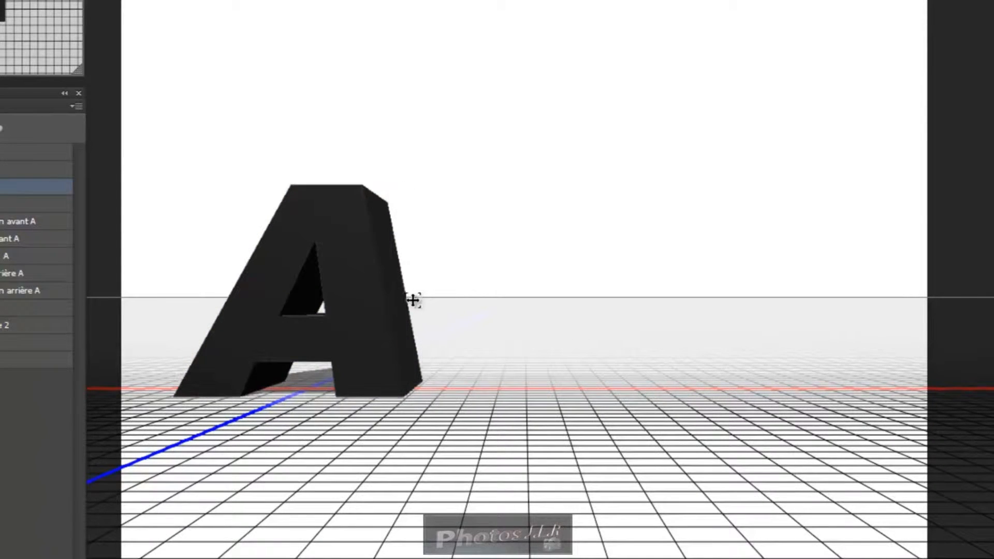
pyautogui.click(387, 297)
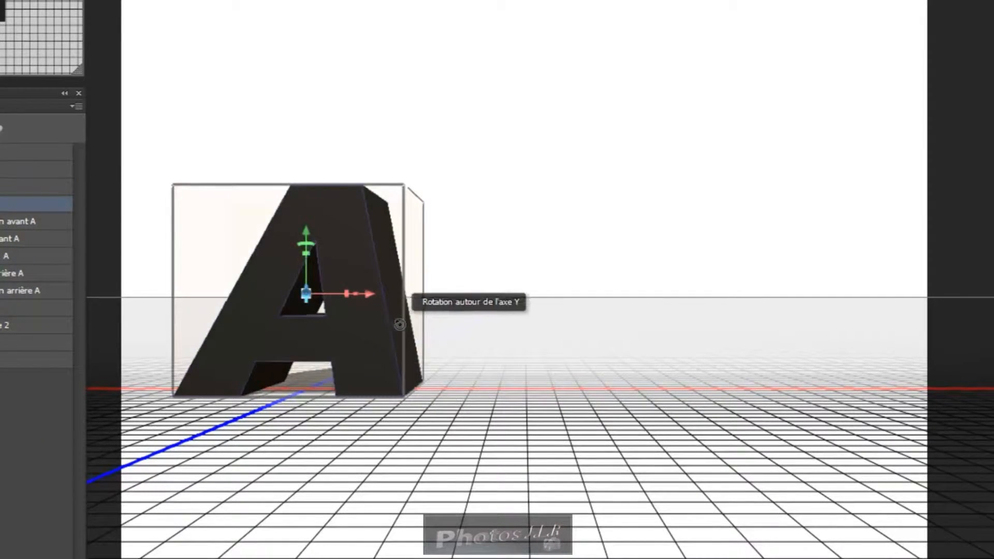
pyautogui.moveTo(396, 327); pyautogui.dragTo(339, 331)
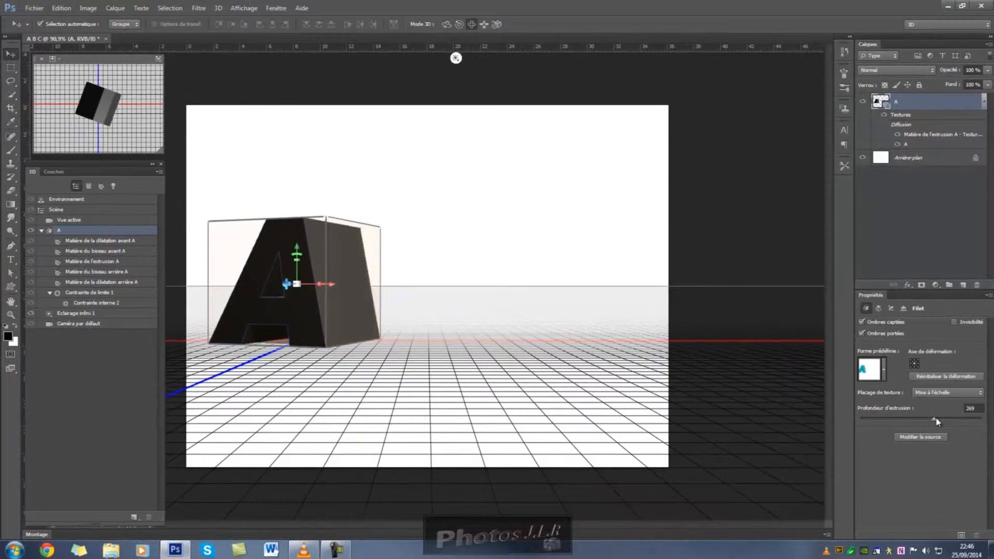
# Set the letter's extrusion depth to 64 and show its deformation properties.
pyautogui.moveTo(934, 417); pyautogui.dragTo(924, 417)
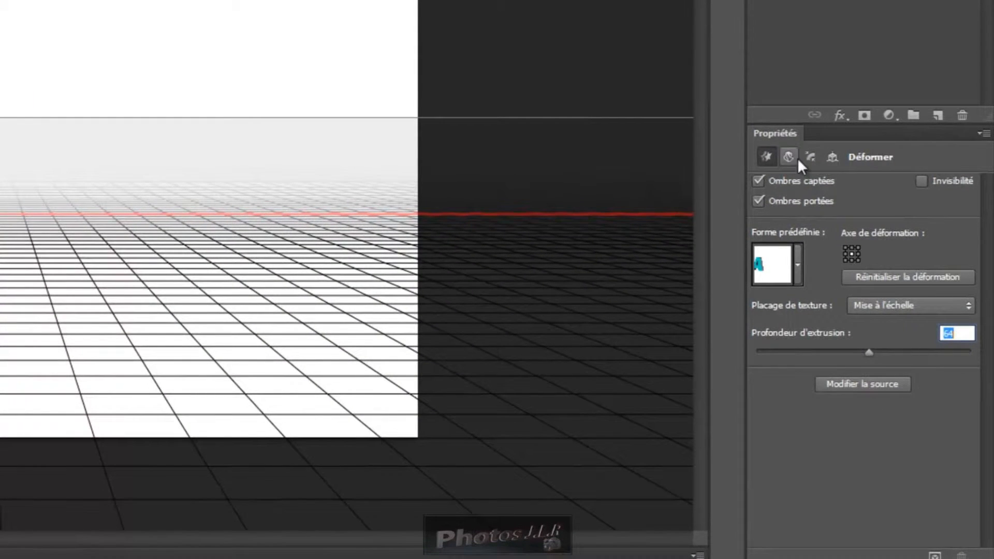
pyautogui.click(789, 157)
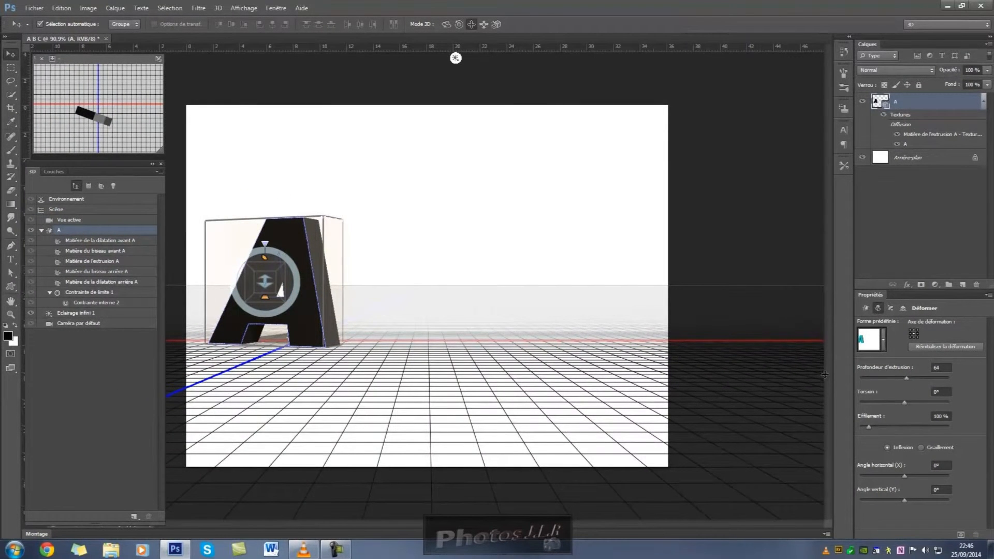
pyautogui.moveTo(906, 378); pyautogui.dragTo(906, 378)
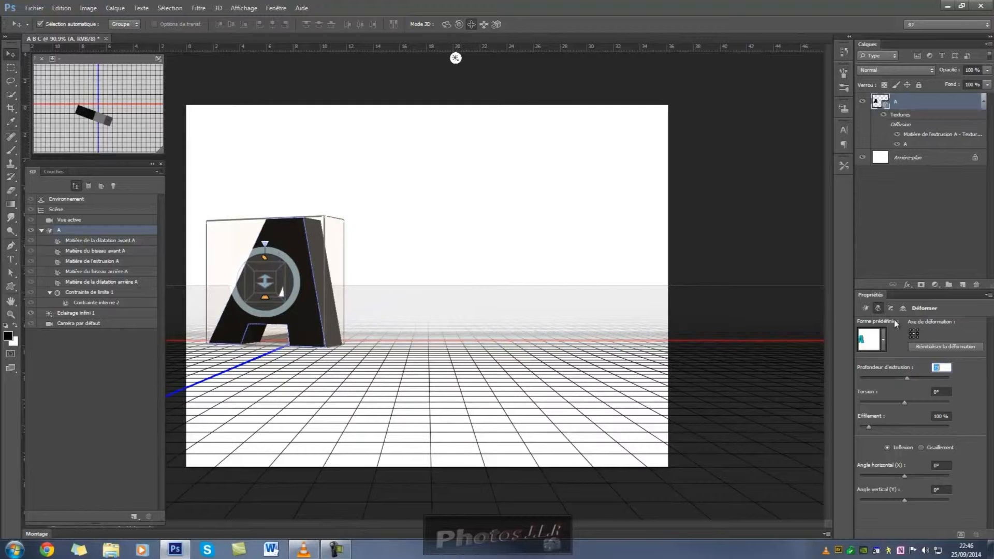
pyautogui.write('6')
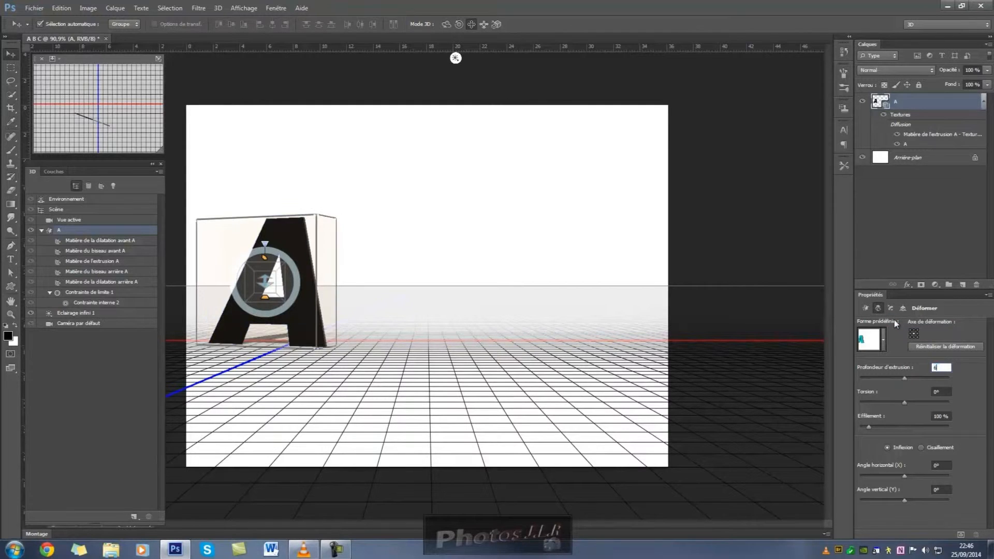
pyautogui.write('4')
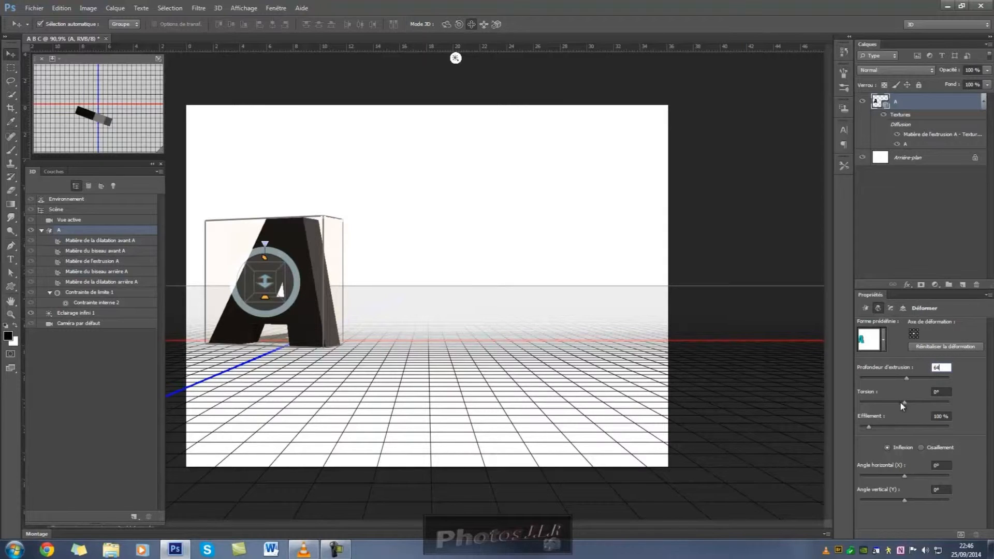
pyautogui.press('Tab')
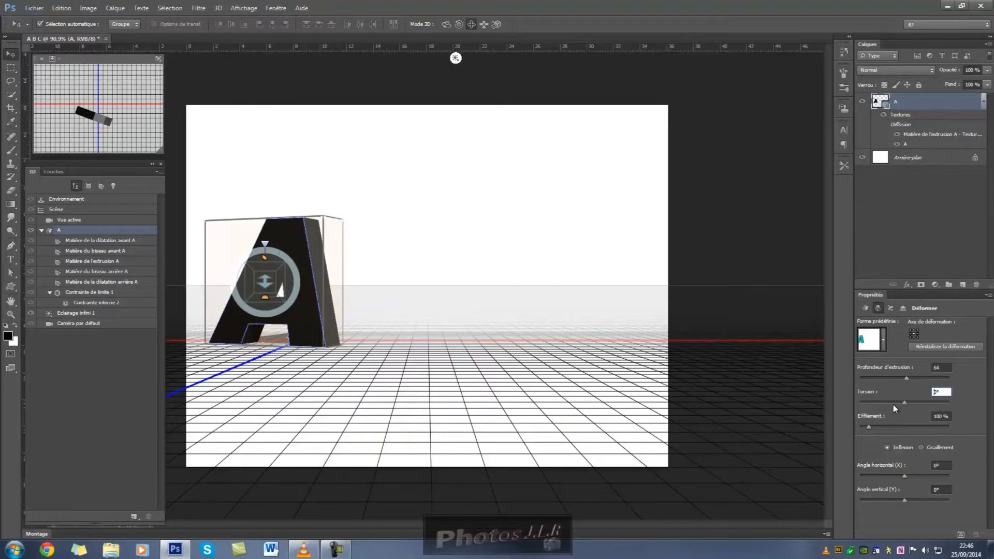
# Try strong twists in both directions on the letter's extrusion and reset the twist to 0°.
pyautogui.moveTo(902, 401); pyautogui.dragTo(892, 402)
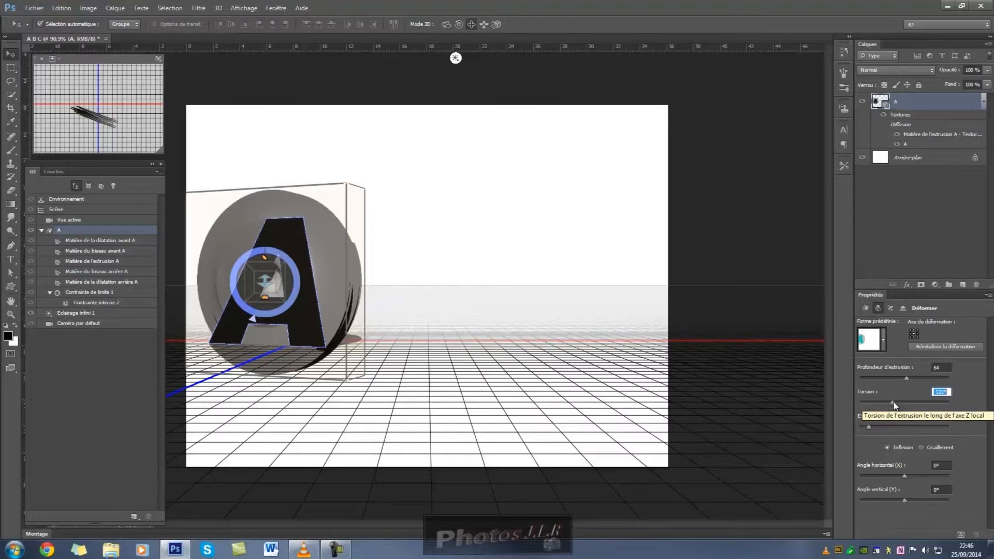
pyautogui.moveTo(893, 402); pyautogui.dragTo(947, 397)
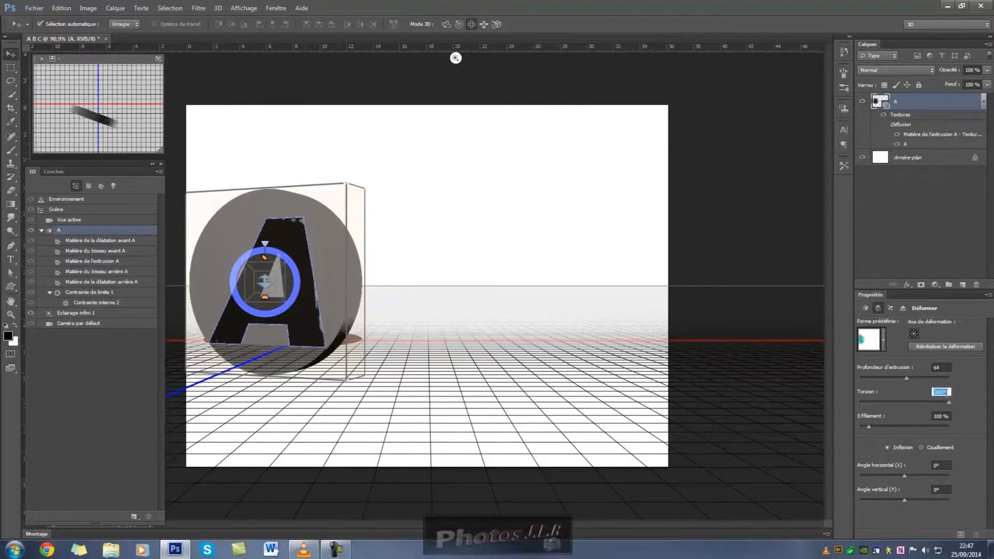
pyautogui.moveTo(949, 392); pyautogui.dragTo(926, 393)
pyautogui.write('0')
pyautogui.press('Return')
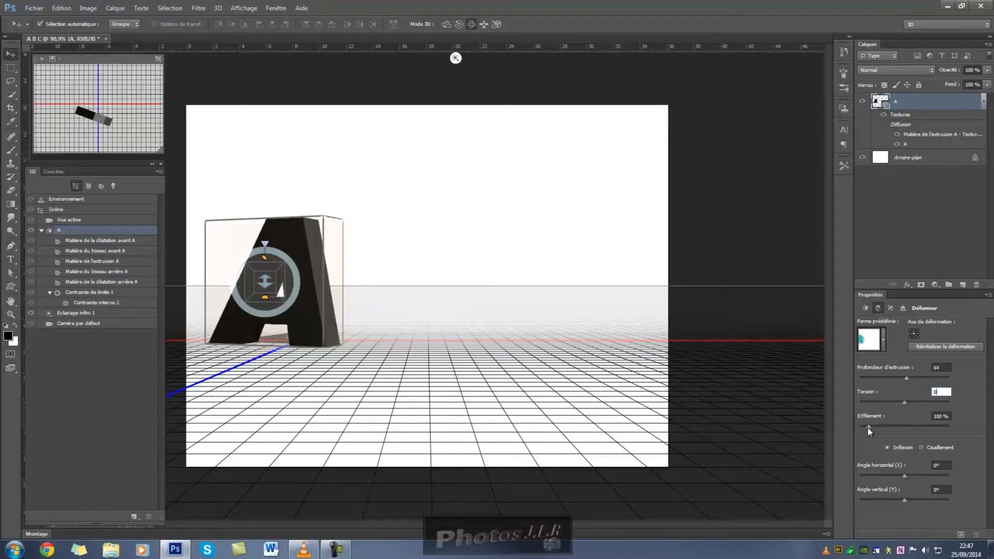
# Set the extrusion's taper to 81% and rotate the letter A further around its Y axis.
pyautogui.moveTo(868, 428); pyautogui.dragTo(866, 428)
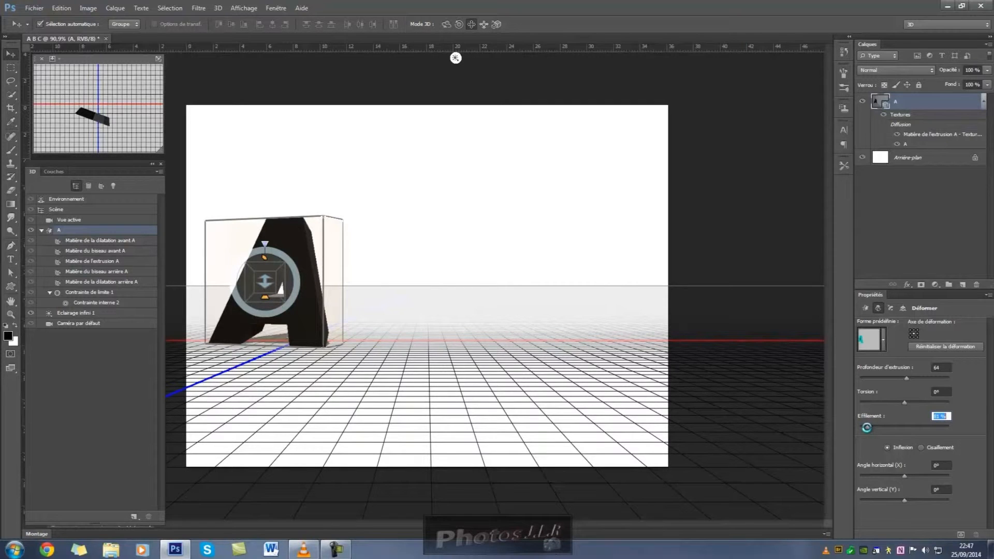
pyautogui.moveTo(866, 427); pyautogui.dragTo(866, 428)
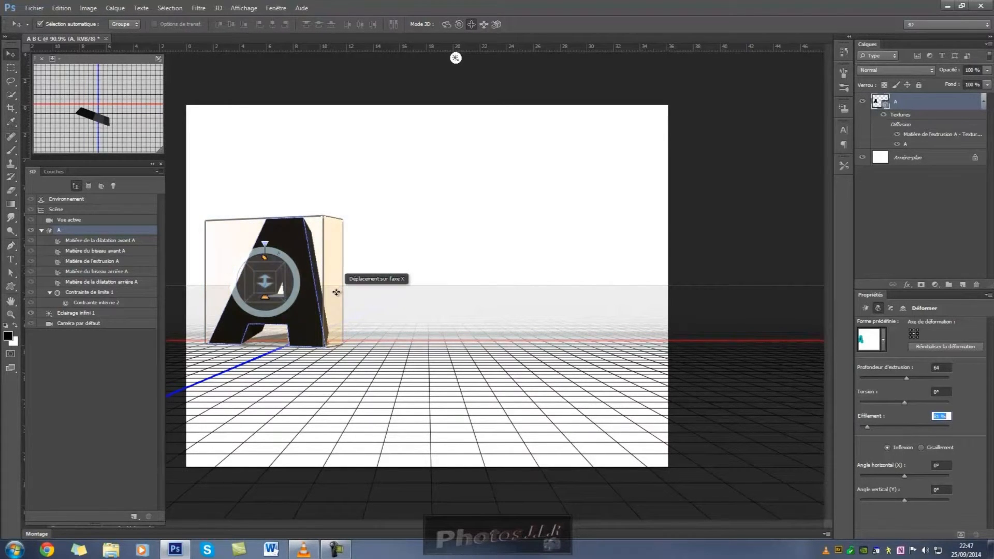
pyautogui.moveTo(340, 287); pyautogui.dragTo(287, 301)
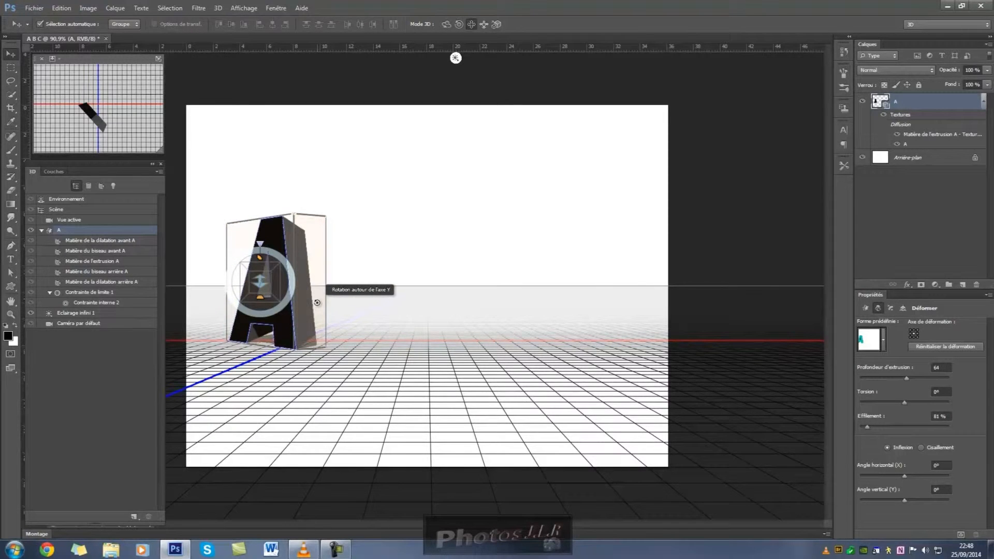
# Rotate the letter A around its Y axis to face more forward and show its cap (Extrémité) properties.
pyautogui.moveTo(317, 302); pyautogui.dragTo(349, 297)
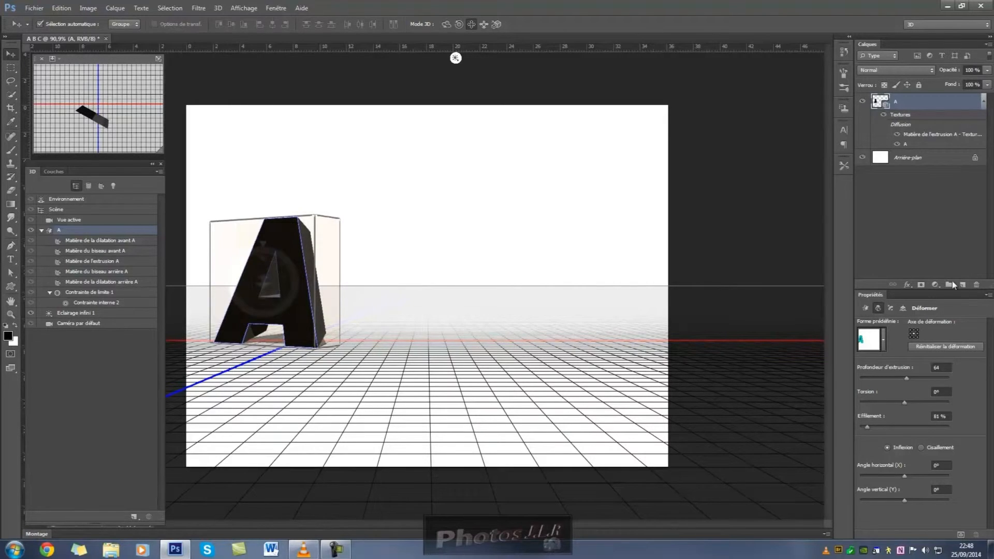
pyautogui.click(890, 308)
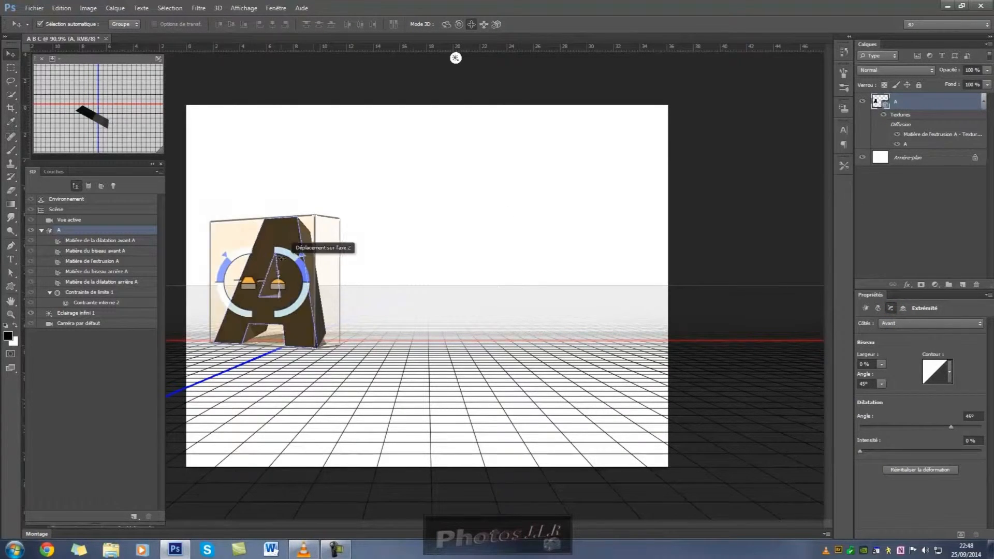
pyautogui.click(376, 349)
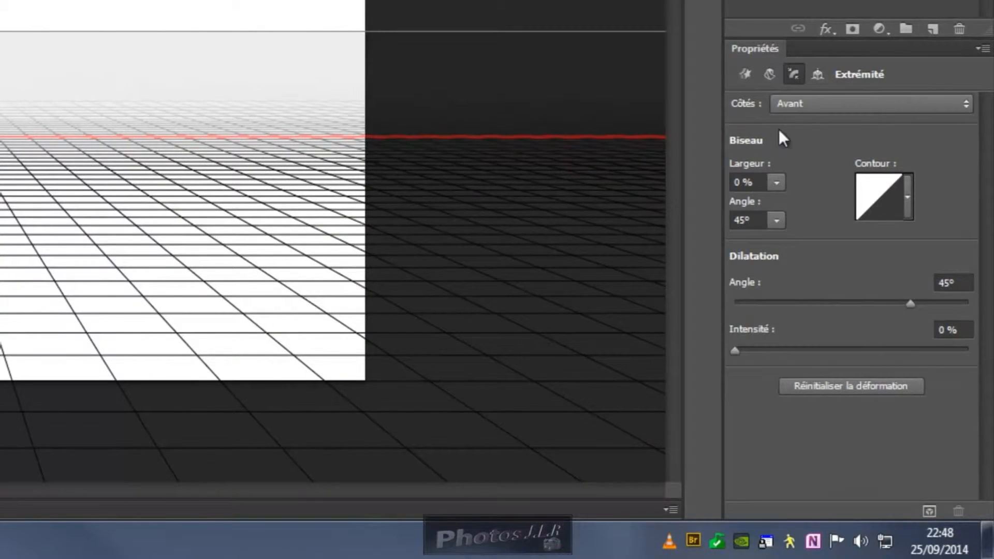
# Set the bevel width on the letter's front side to 20%.
pyautogui.click(776, 184)
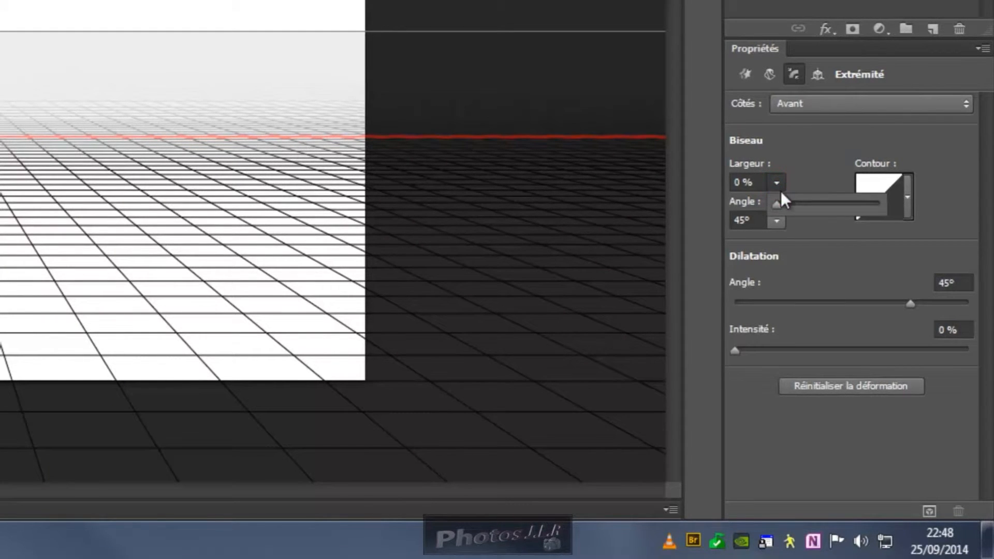
pyautogui.moveTo(777, 204); pyautogui.dragTo(785, 207)
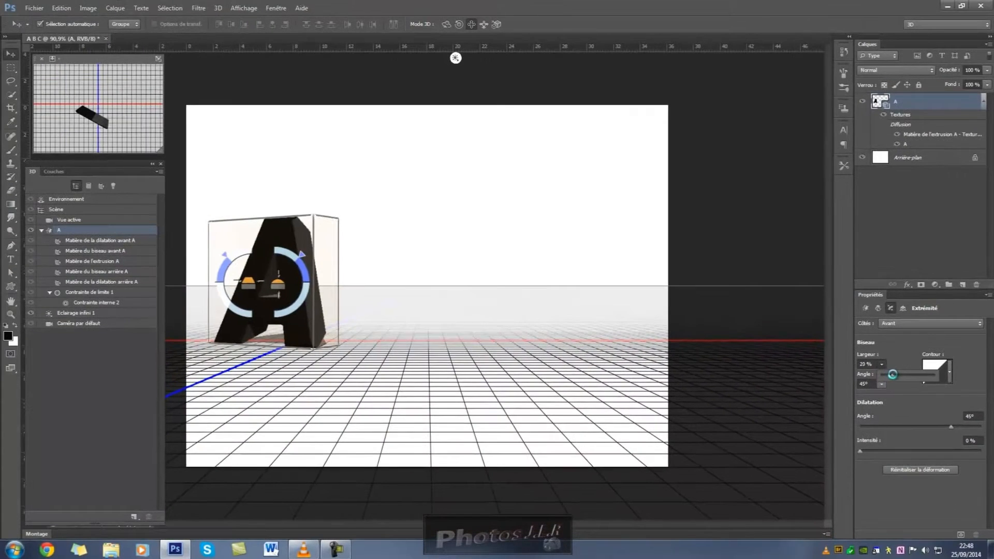
pyautogui.moveTo(884, 373); pyautogui.dragTo(892, 373)
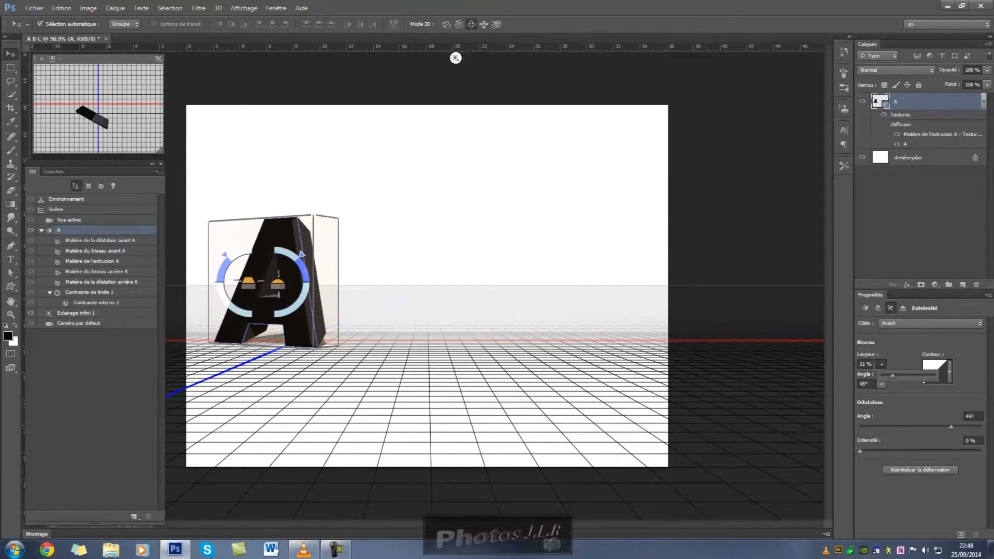
pyautogui.click(867, 364)
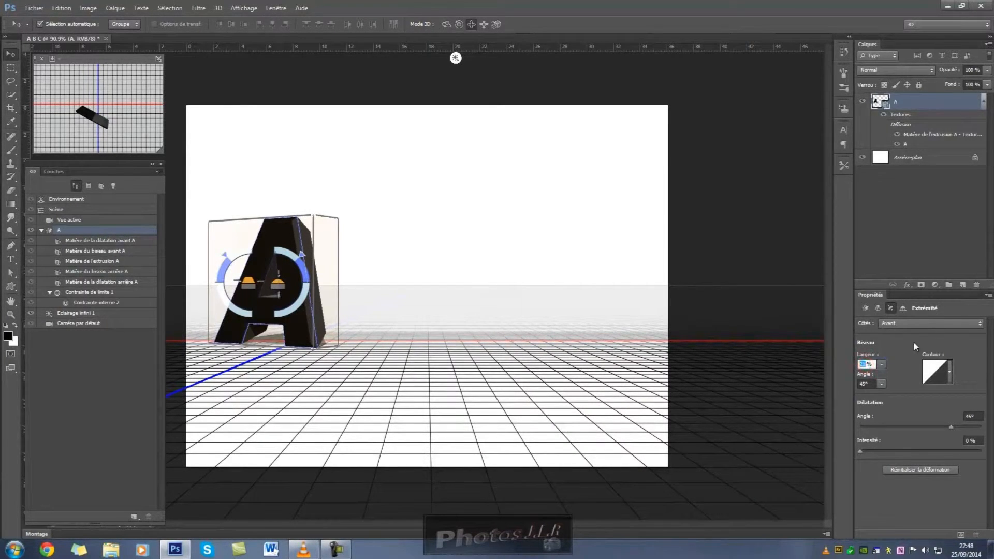
pyautogui.write('20')
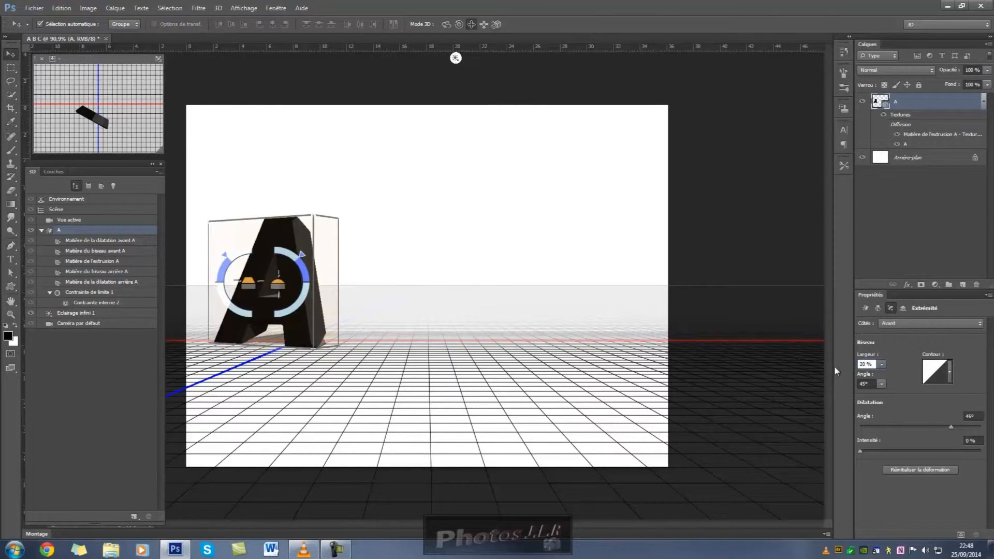
# Try adjusting the front bevel's angle and set it back to 45°.
pyautogui.click(882, 383)
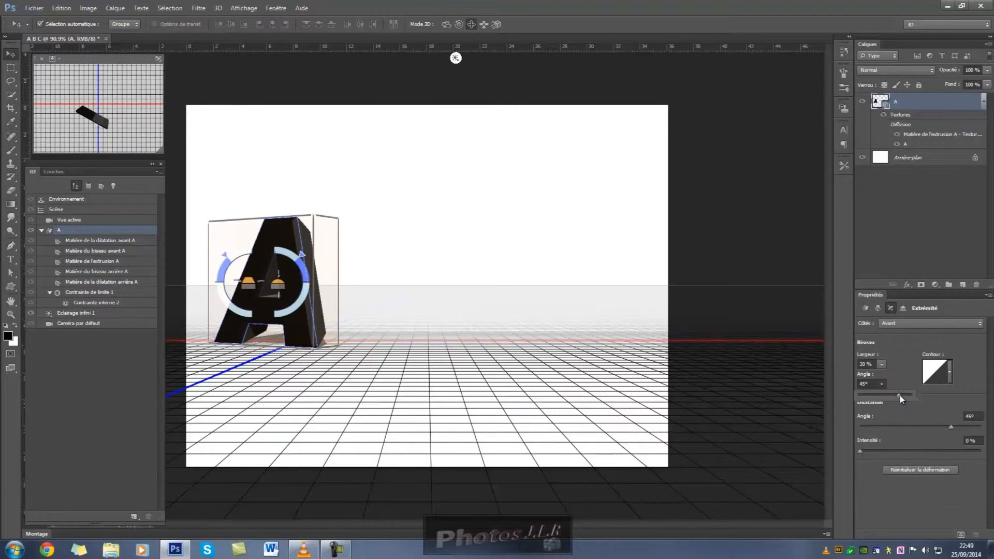
pyautogui.moveTo(899, 396)
pyautogui.mouseDown()
pyautogui.moveTo(889, 396)
pyautogui.moveTo(898, 393)
pyautogui.mouseUp()
pyautogui.click(873, 383)
pyautogui.write('45')
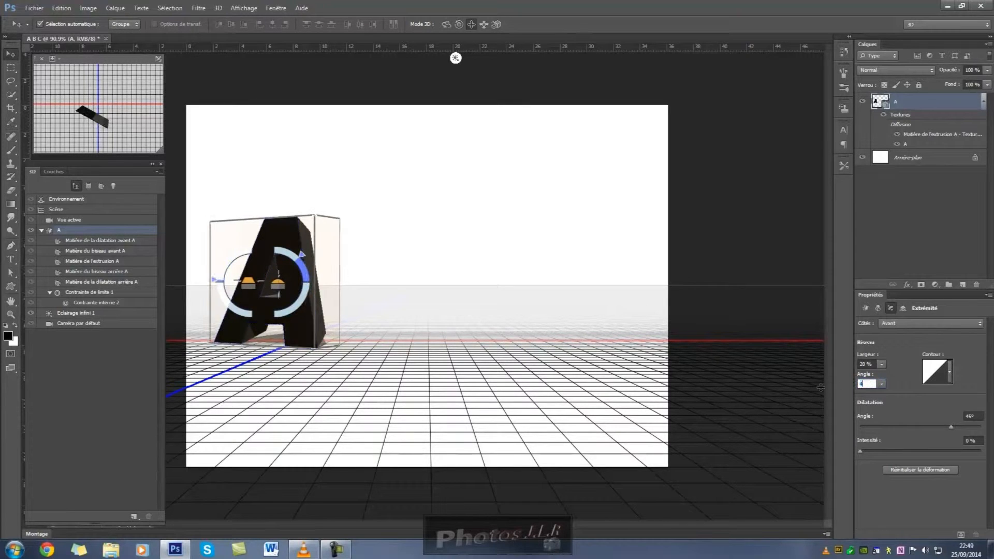
pyautogui.click(897, 368)
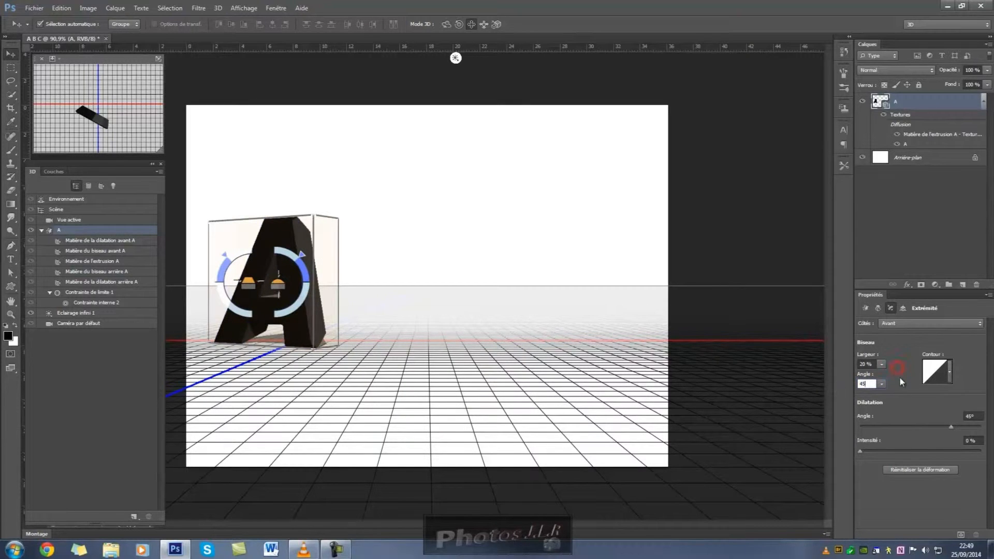
# Try several contour presets on the front bevel of the A and apply the S-shaped curve.
pyautogui.click(949, 370)
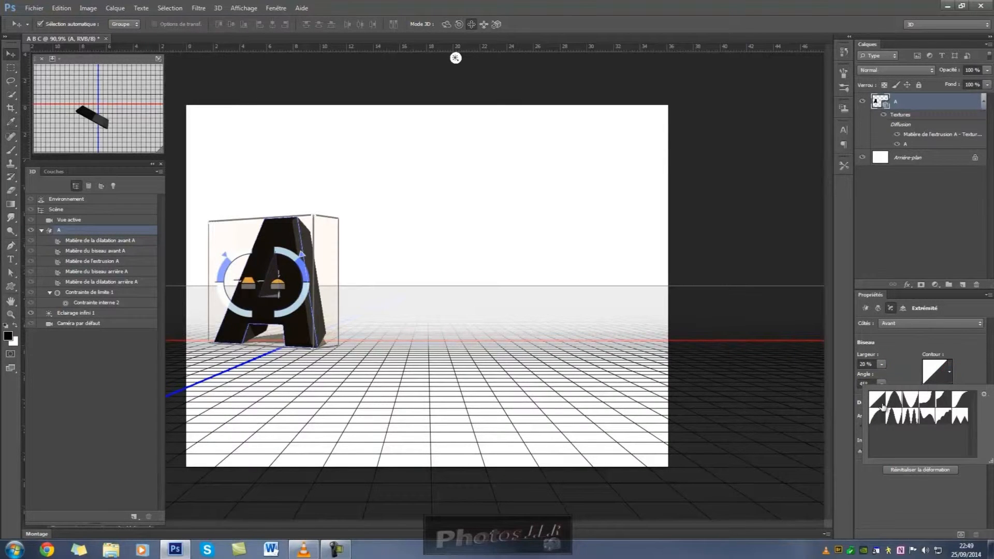
pyautogui.click(931, 404)
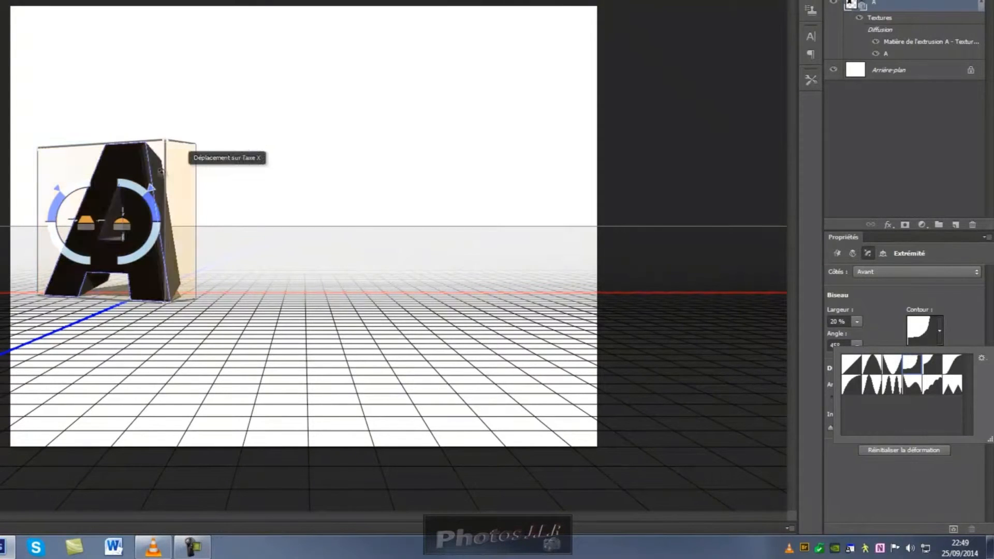
pyautogui.scroll(2, 100, 168)
pyautogui.scroll(3, 101, 168)
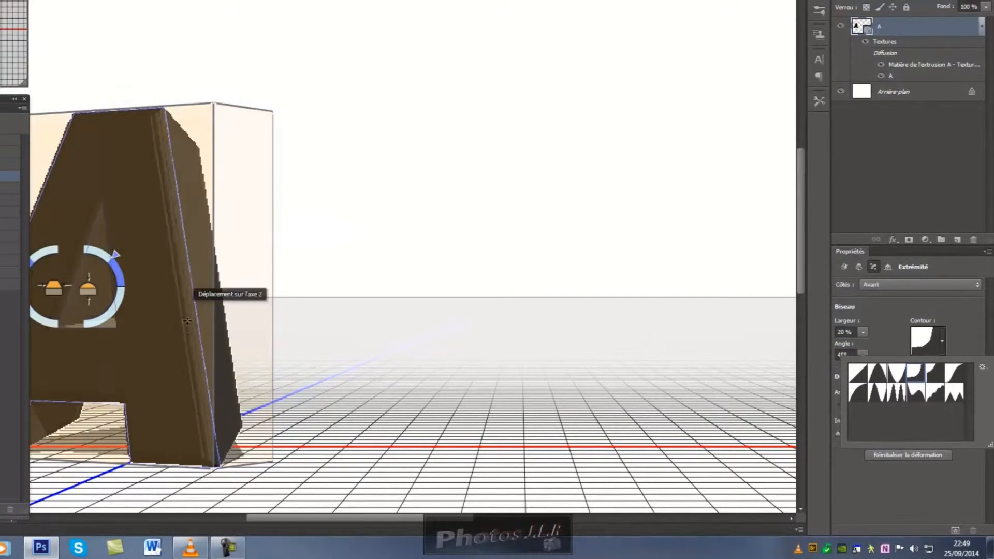
pyautogui.click(935, 372)
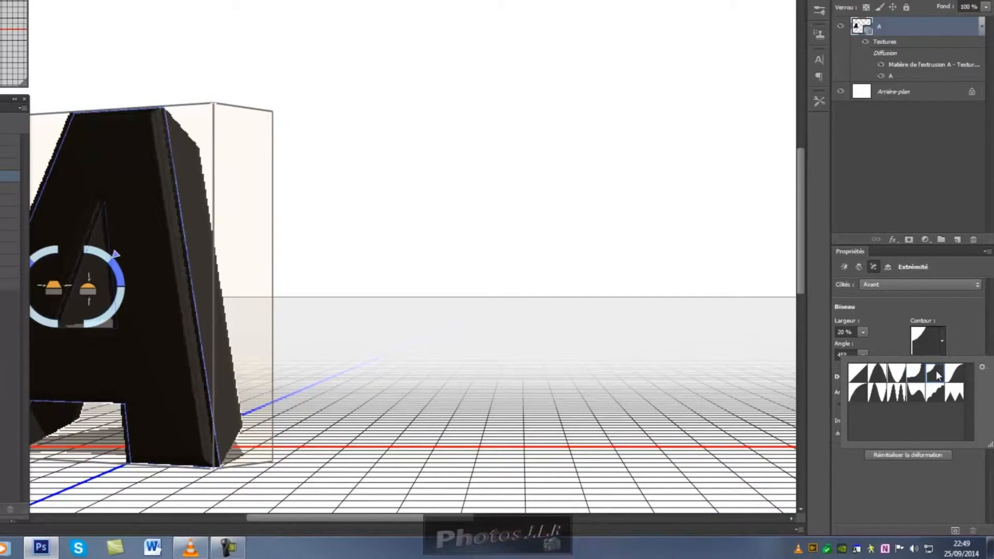
pyautogui.click(954, 372)
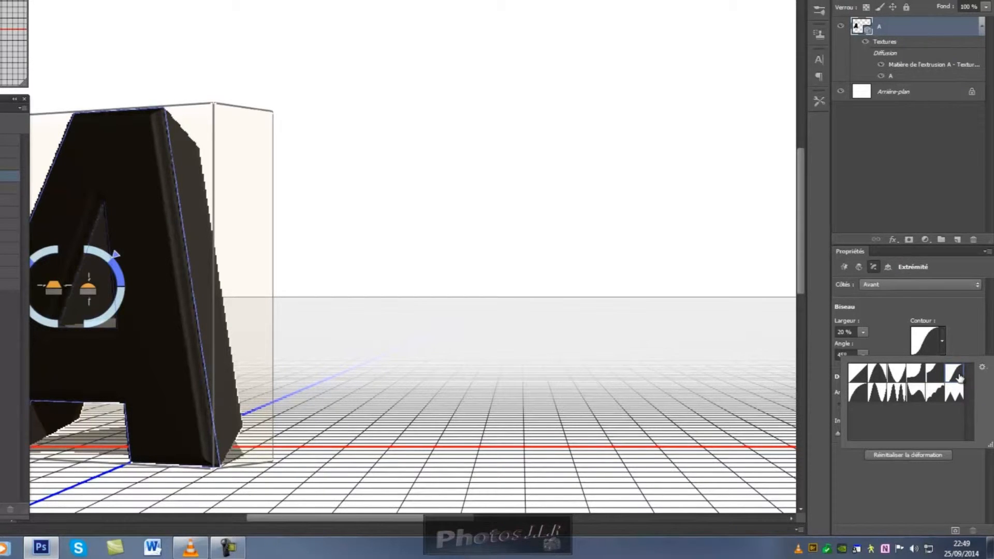
pyautogui.click(958, 374)
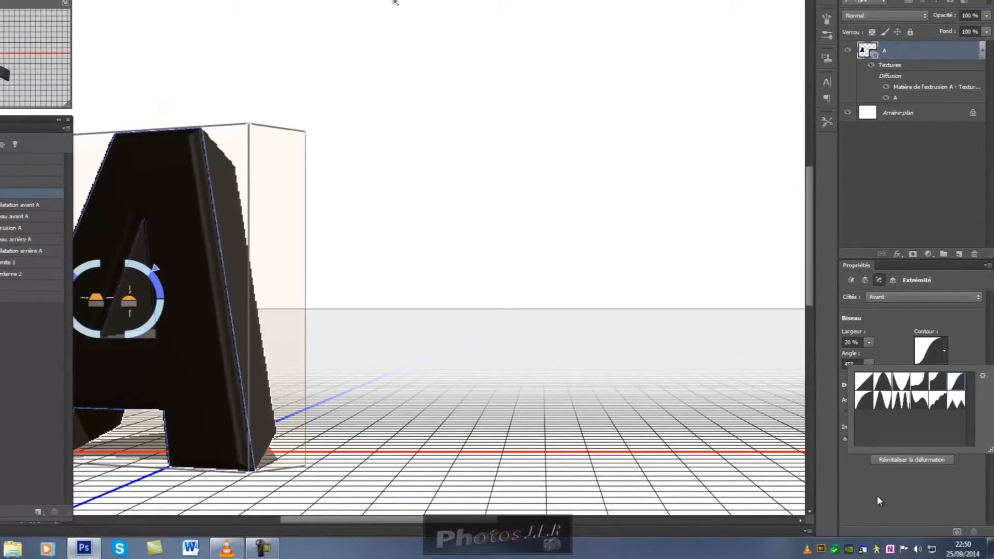
pyautogui.click(879, 489)
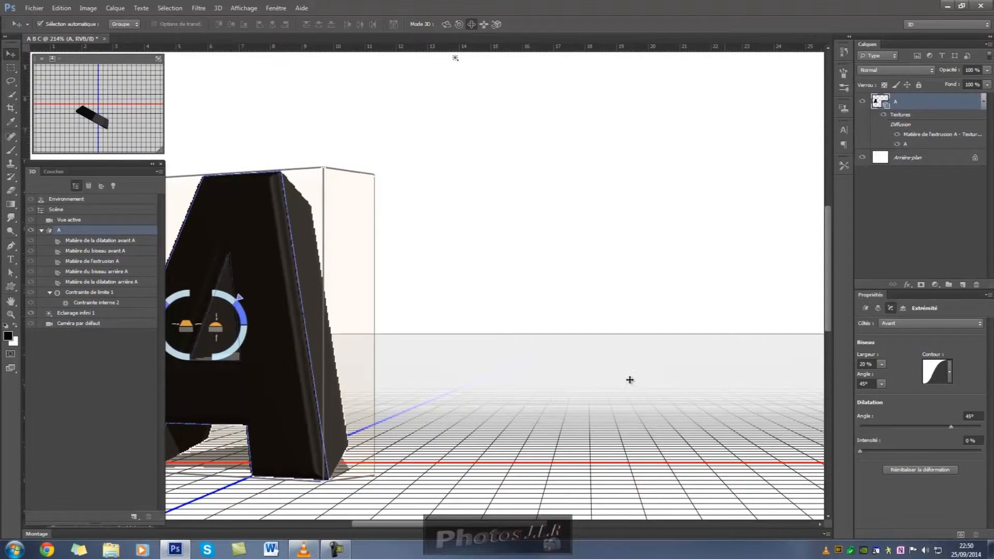
# Try negative and positive inflation angles on the letter's front side, then set 62° with an intensity of 18%.
pyautogui.scroll(-3, 629, 380)
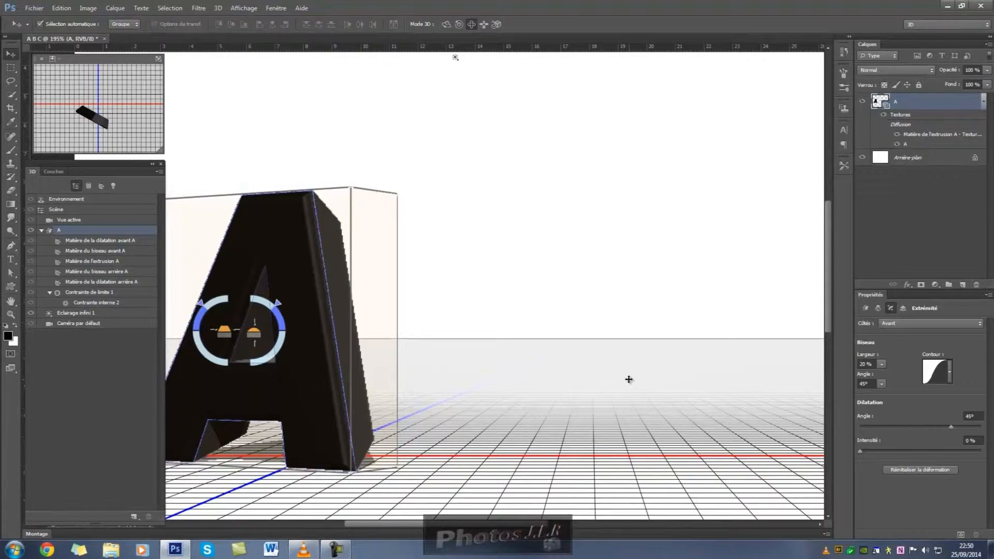
pyautogui.scroll(-1, 628, 380)
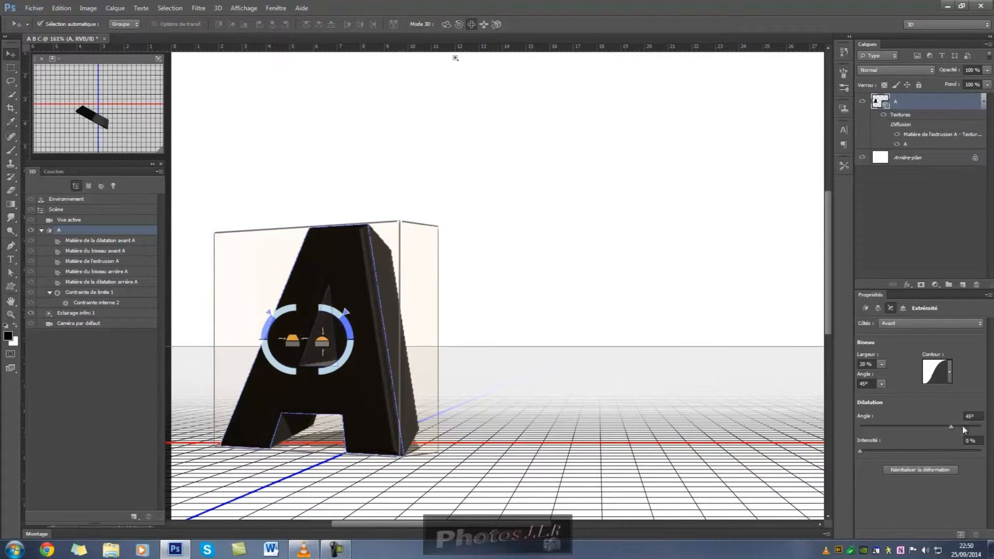
pyautogui.moveTo(951, 427); pyautogui.dragTo(894, 429)
pyautogui.moveTo(877, 428); pyautogui.dragTo(876, 427)
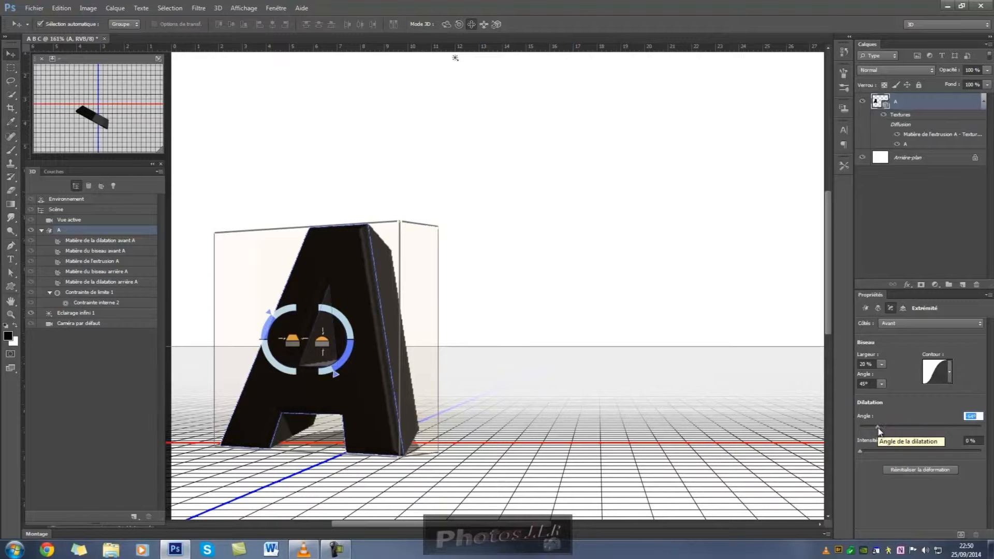
pyautogui.moveTo(877, 429); pyautogui.dragTo(920, 427)
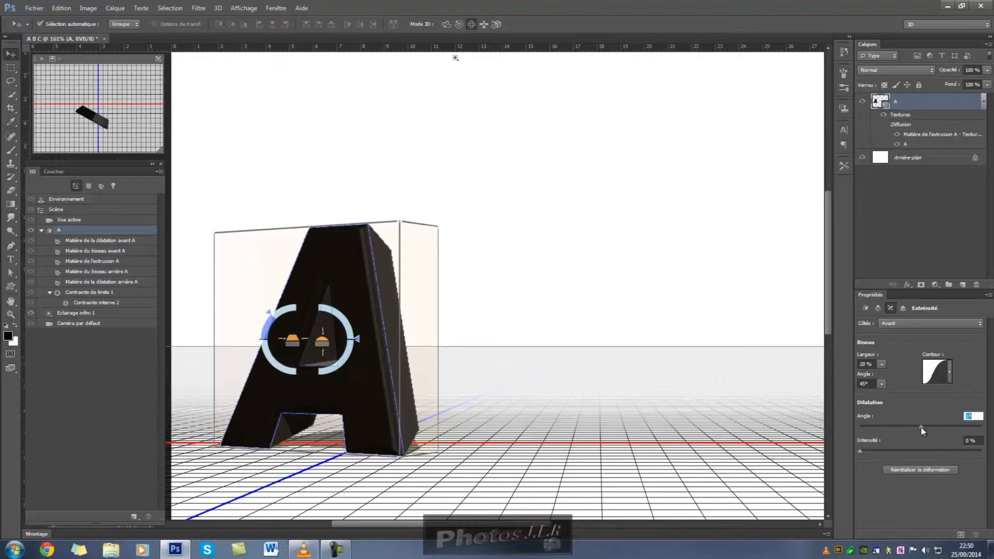
pyautogui.moveTo(920, 427); pyautogui.dragTo(961, 426)
pyautogui.click(861, 449)
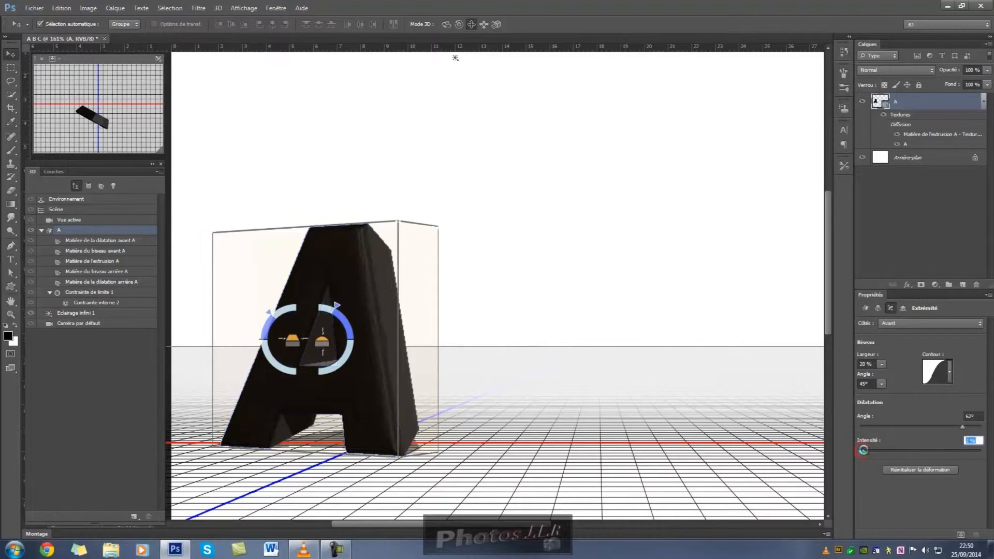
pyautogui.moveTo(862, 447); pyautogui.dragTo(893, 439)
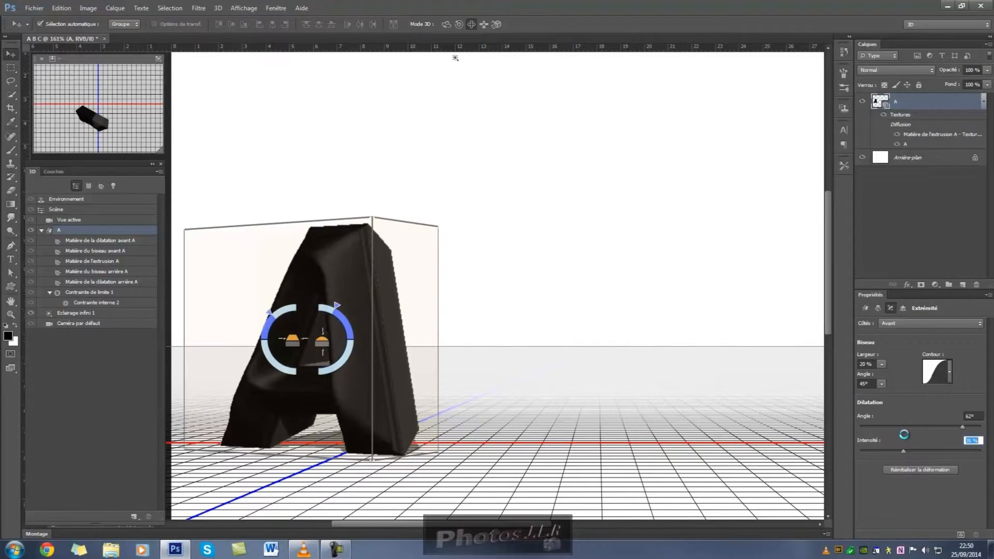
pyautogui.moveTo(893, 438); pyautogui.dragTo(881, 439)
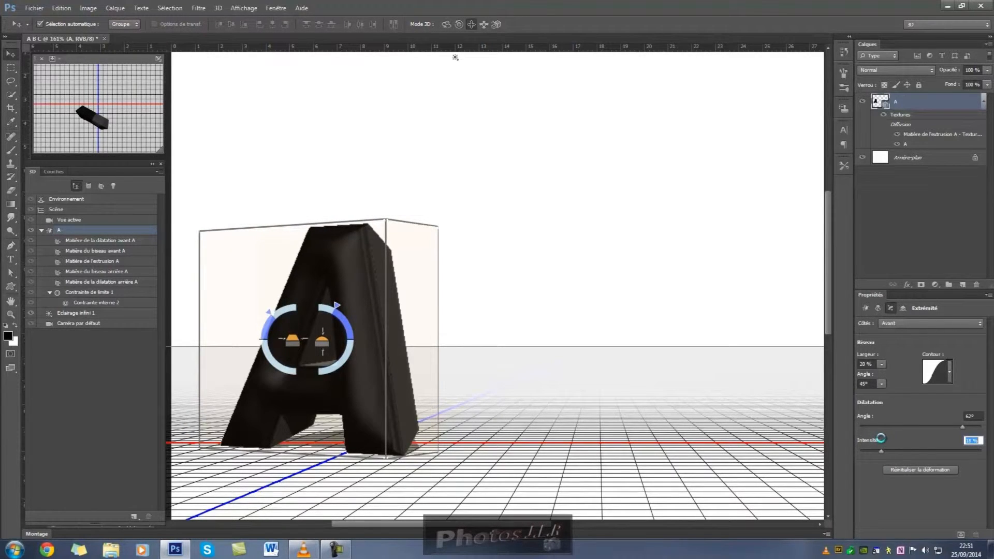
# Set the front inflation angle to 60° and rotate the letter A slightly around its Y axis.
pyautogui.click(964, 427)
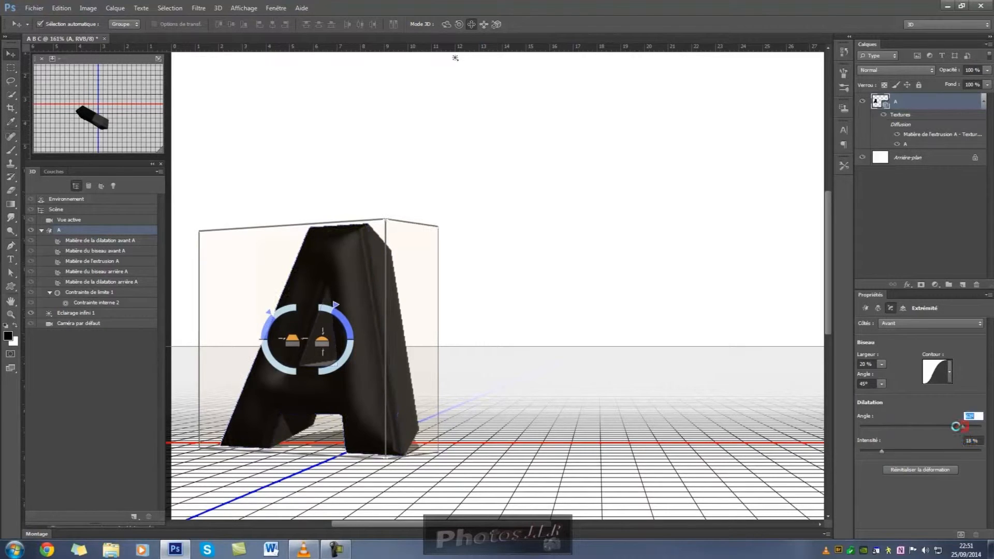
pyautogui.moveTo(959, 425); pyautogui.dragTo(960, 424)
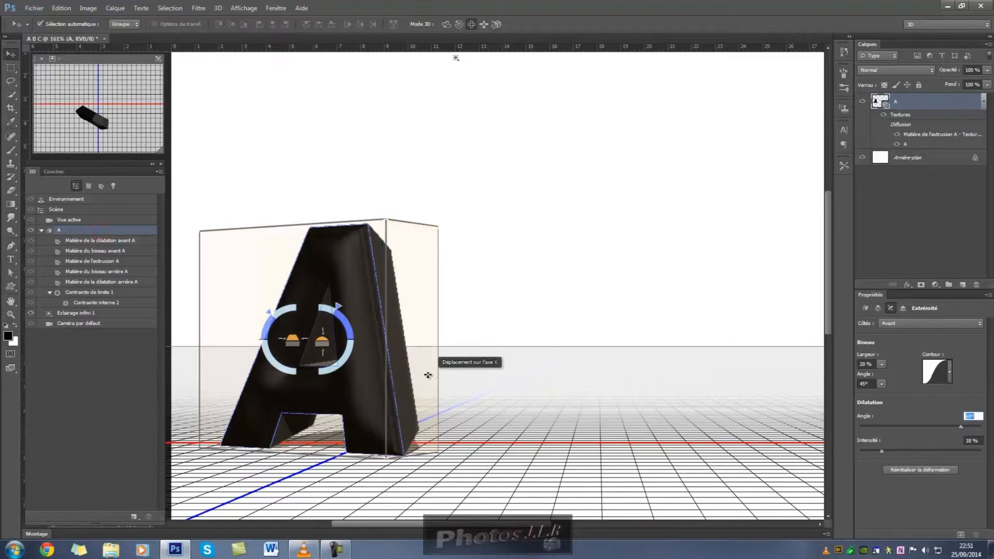
pyautogui.moveTo(433, 379)
pyautogui.mouseDown()
pyautogui.moveTo(337, 390)
pyautogui.moveTo(447, 374)
pyautogui.mouseUp()
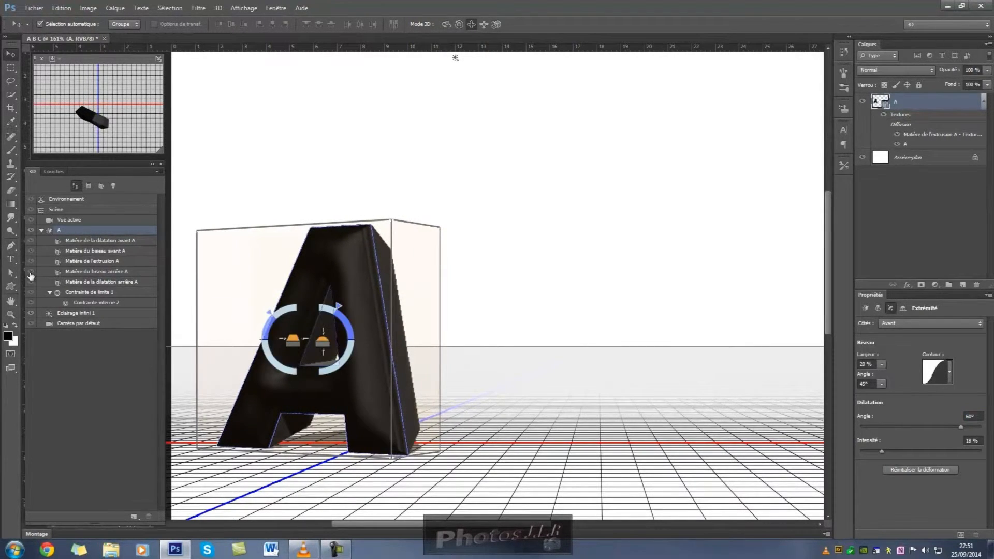
# Examine which surfaces of the A the front inflation, front bevel, extrusion and back bevel materials cover.
pyautogui.click(77, 242)
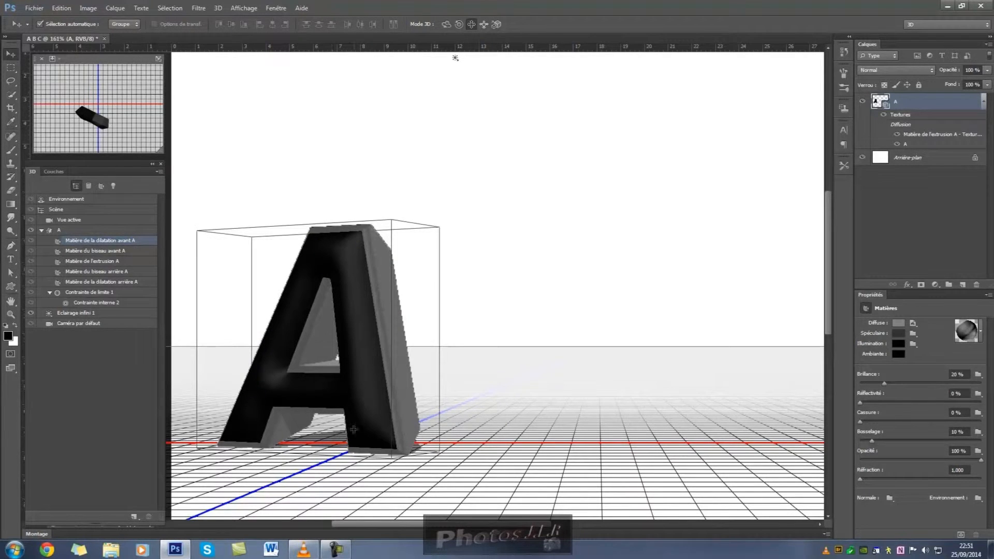
pyautogui.click(95, 252)
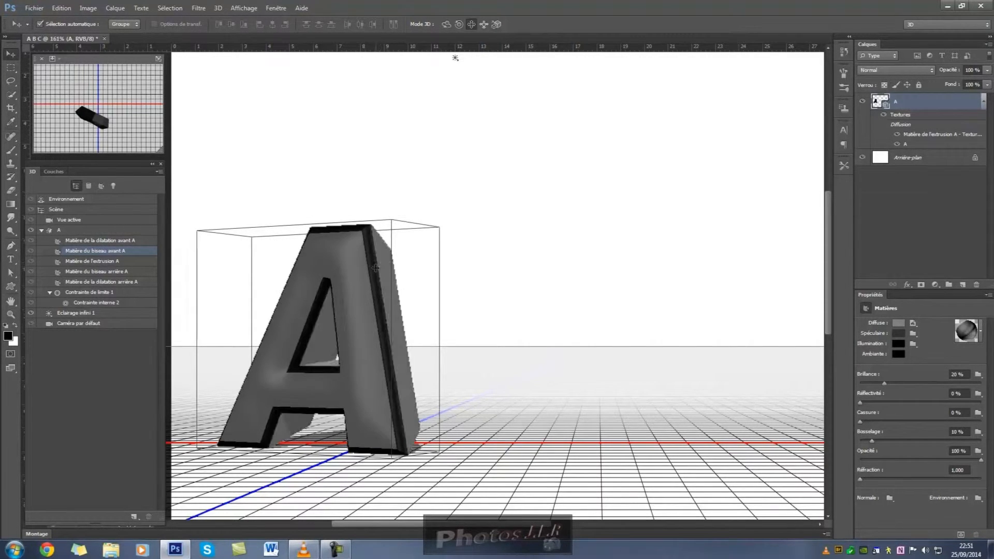
pyautogui.click(97, 263)
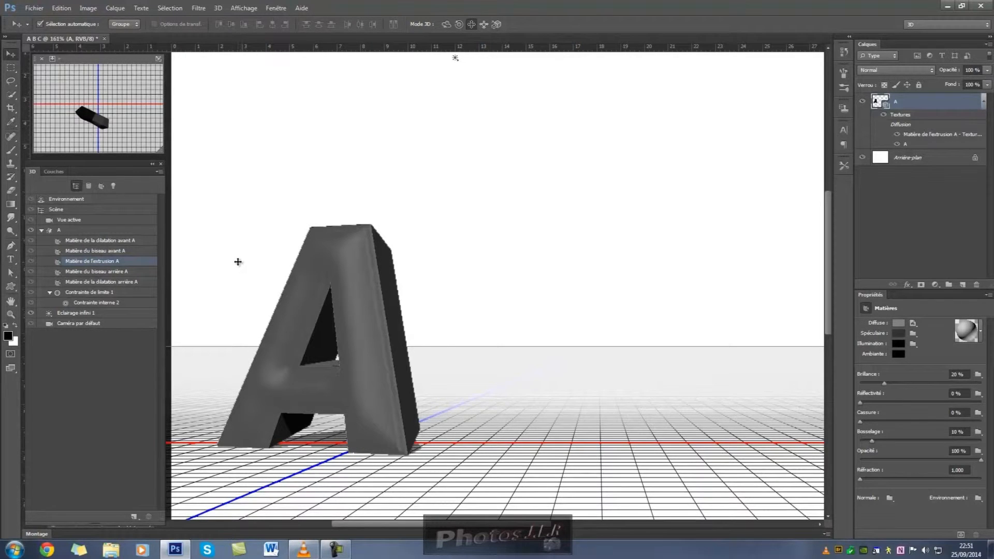
pyautogui.click(92, 272)
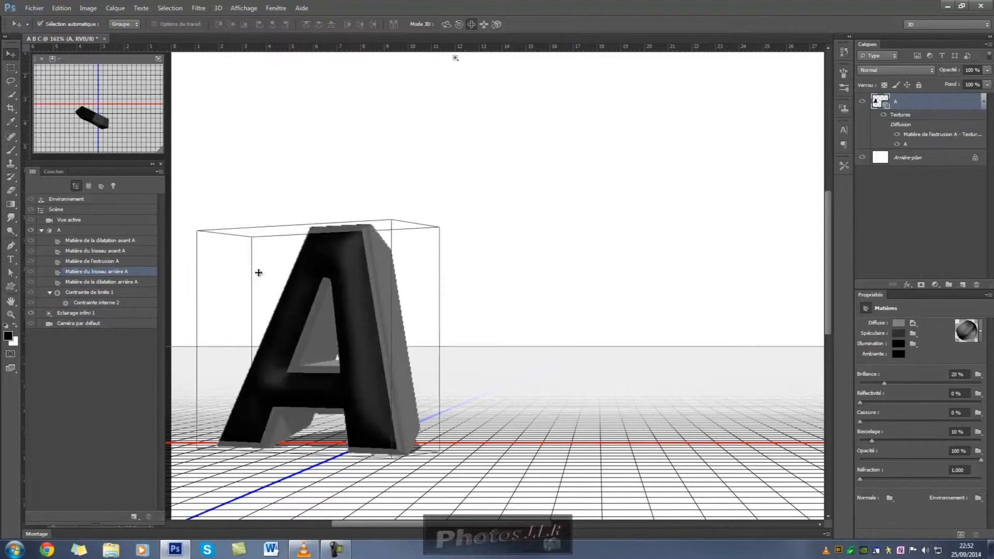
pyautogui.click(132, 262)
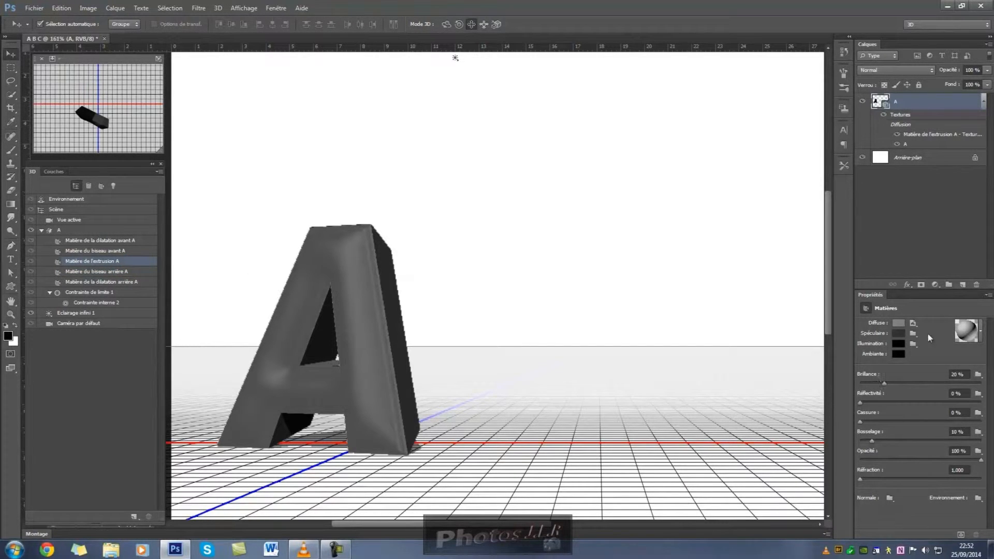
# Reselect the whole 3D letter A and show its cap properties again.
pyautogui.click(94, 231)
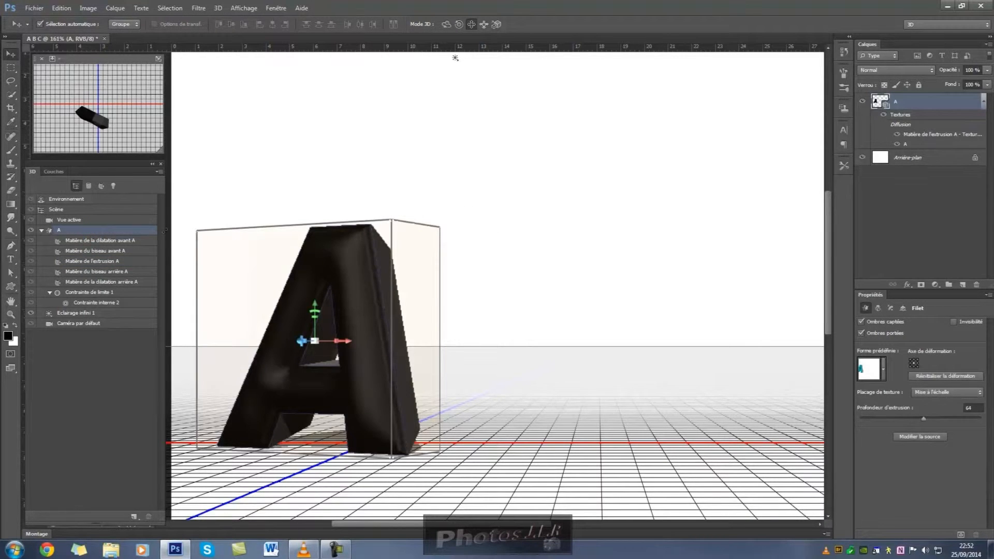
pyautogui.click(891, 308)
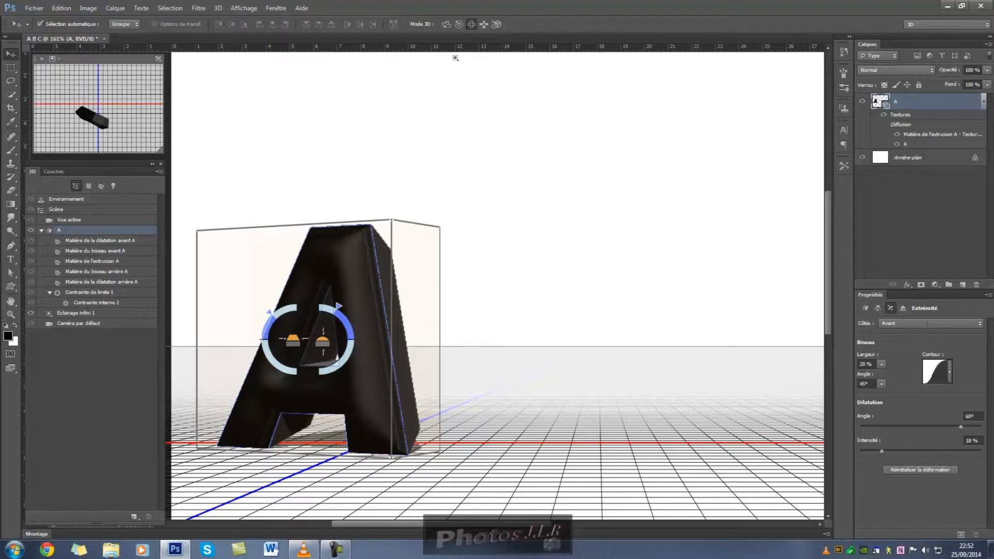
pyautogui.click(980, 324)
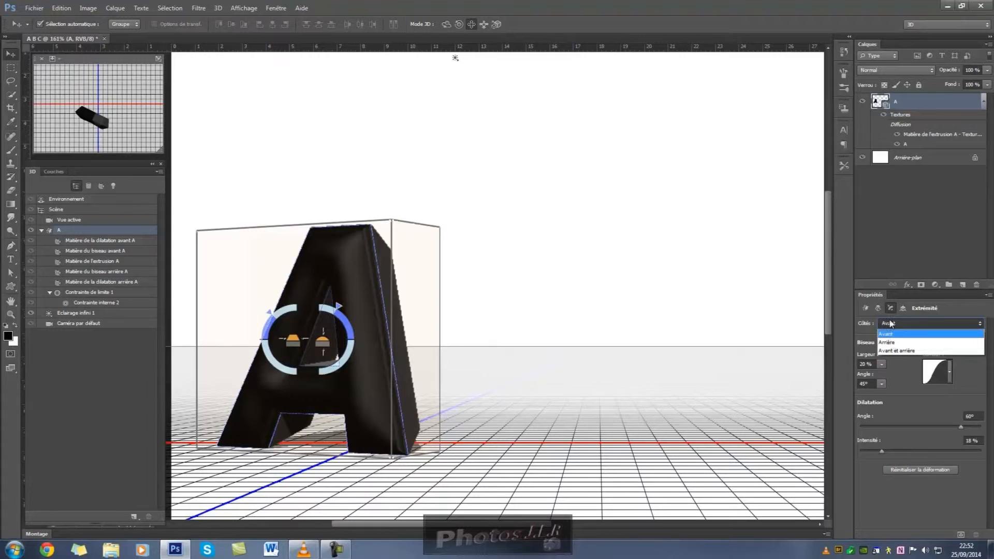
pyautogui.click(899, 244)
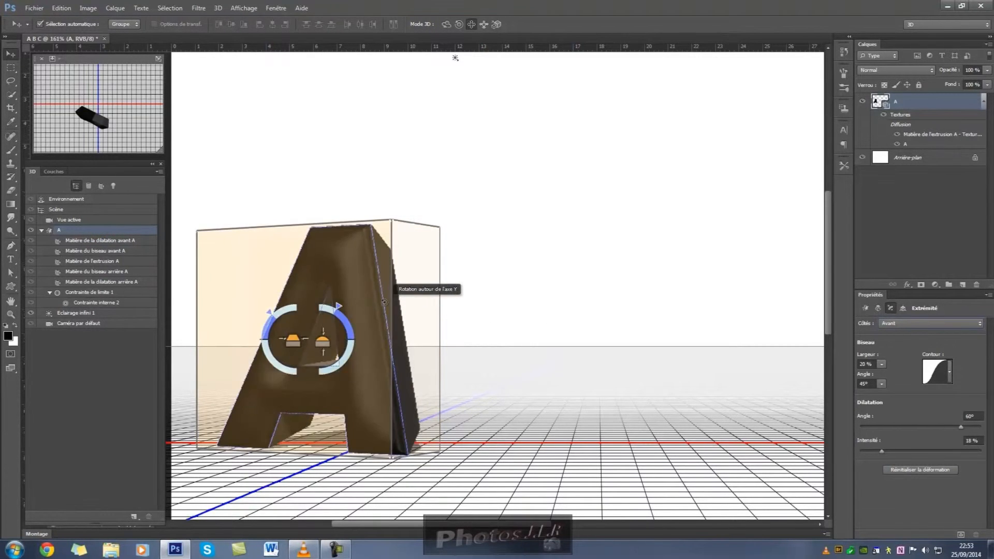
# Save the letter A's extrusion settings as a new extrusion preset named A B C.
pyautogui.click(373, 329)
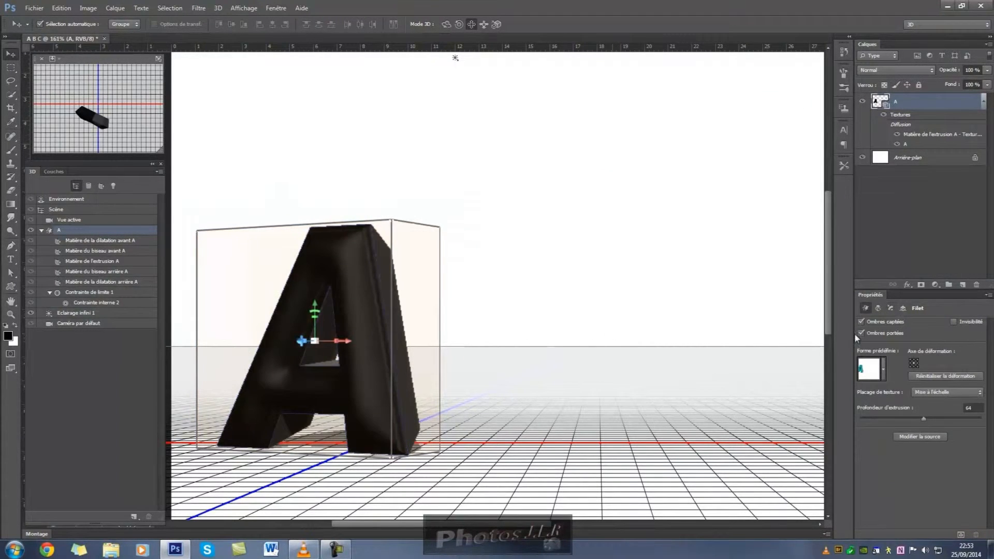
pyautogui.click(94, 220)
pyautogui.click(883, 370)
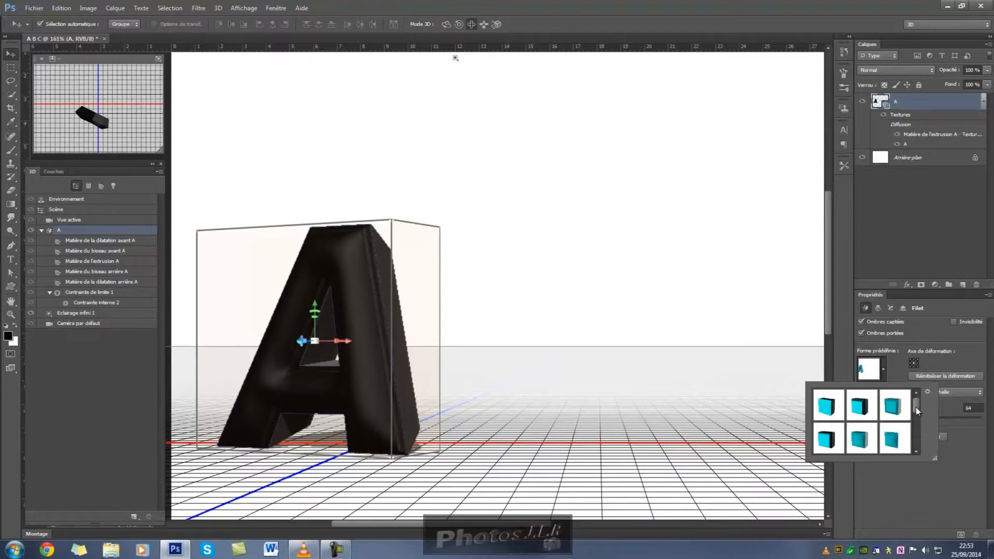
pyautogui.moveTo(915, 406); pyautogui.dragTo(920, 445)
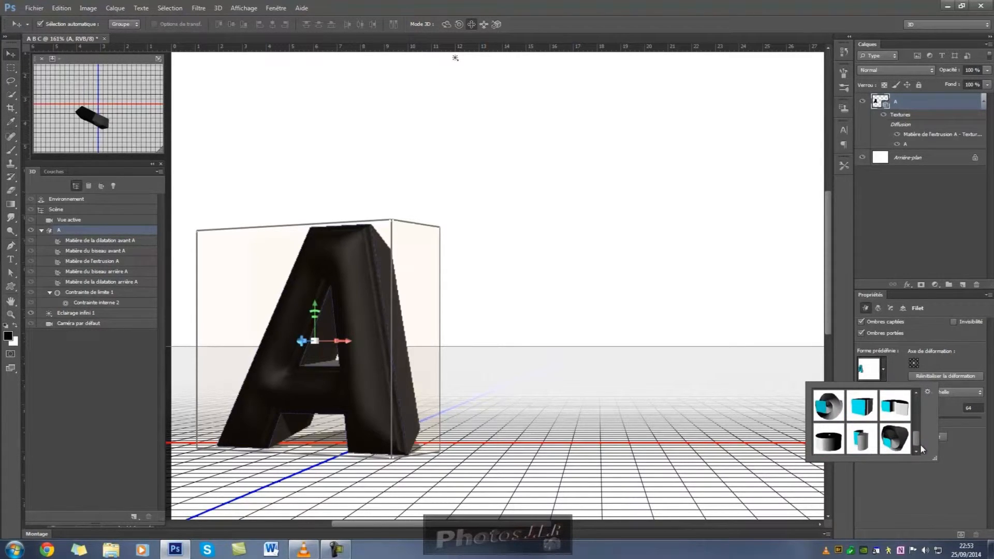
pyautogui.click(932, 392)
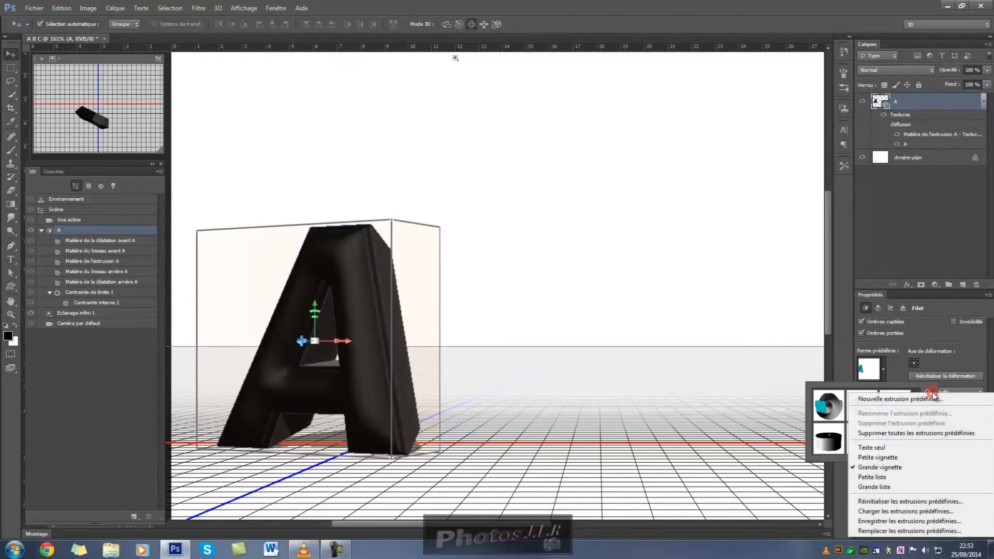
pyautogui.click(902, 399)
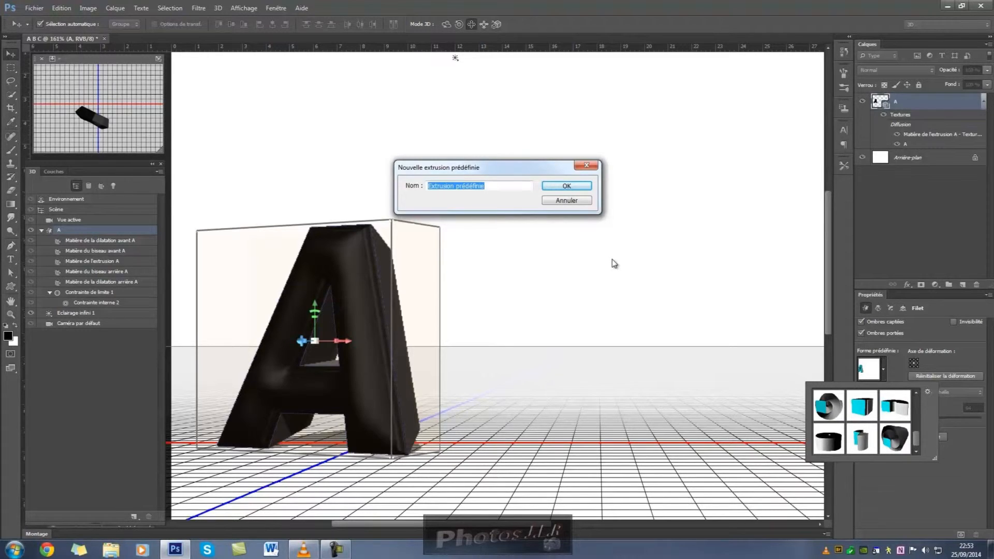
pyautogui.write('A B C')
pyautogui.click(574, 190)
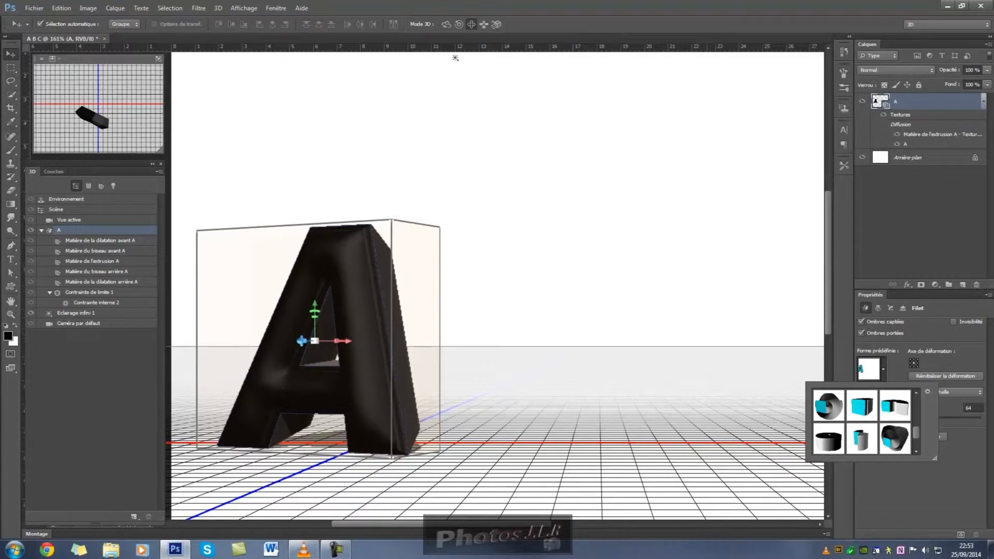
pyautogui.click(956, 466)
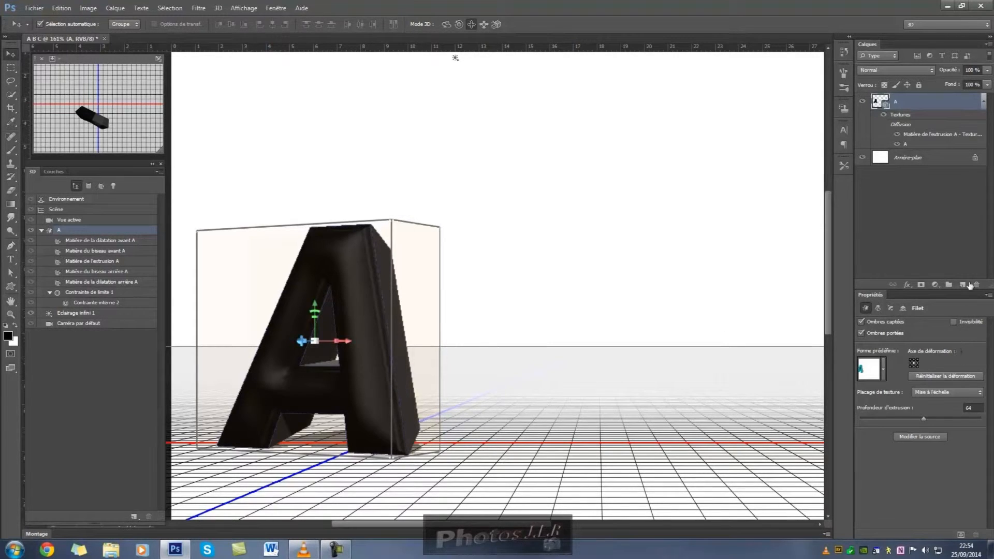
# Add a new layer and write the letter B on it in 72 pt Arial Black.
pyautogui.click(962, 286)
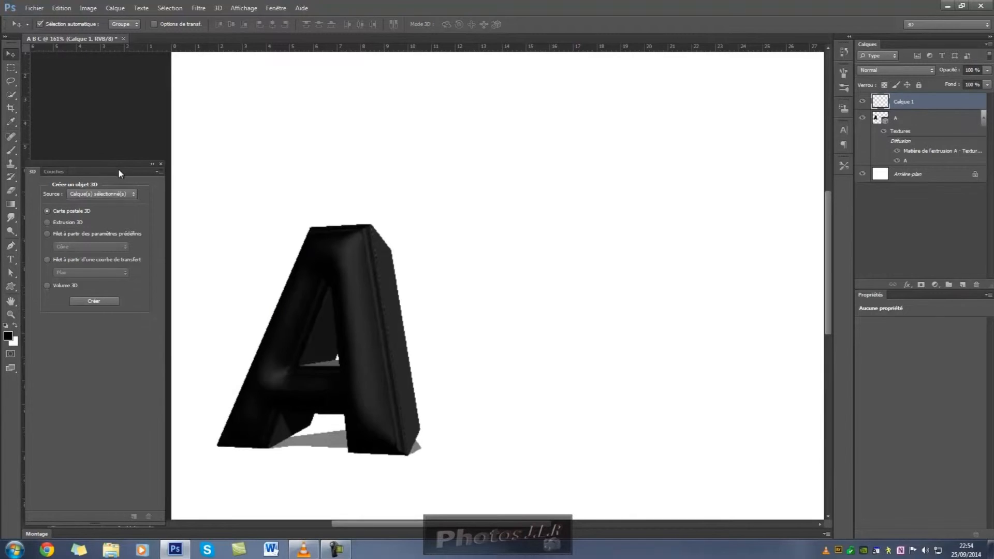
pyautogui.click(10, 258)
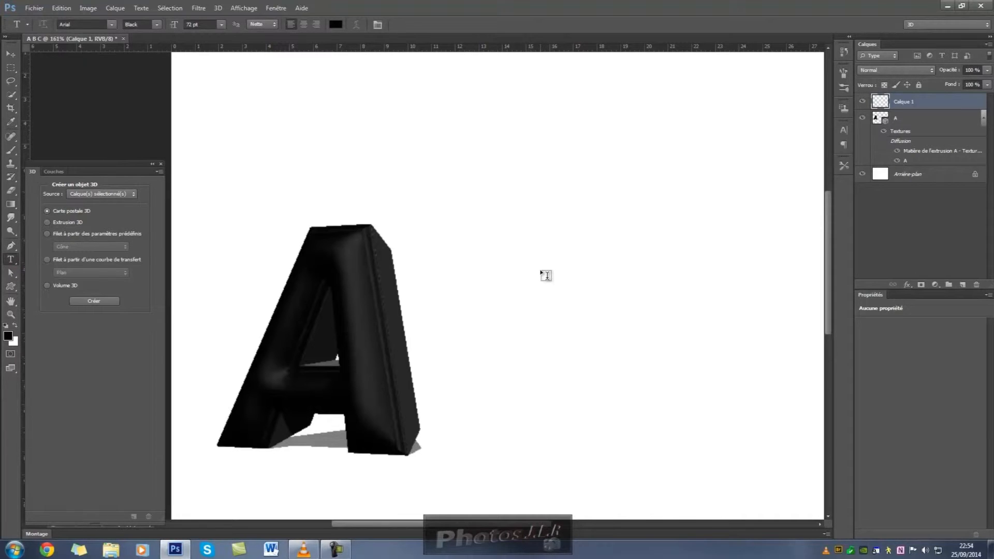
pyautogui.click(540, 270)
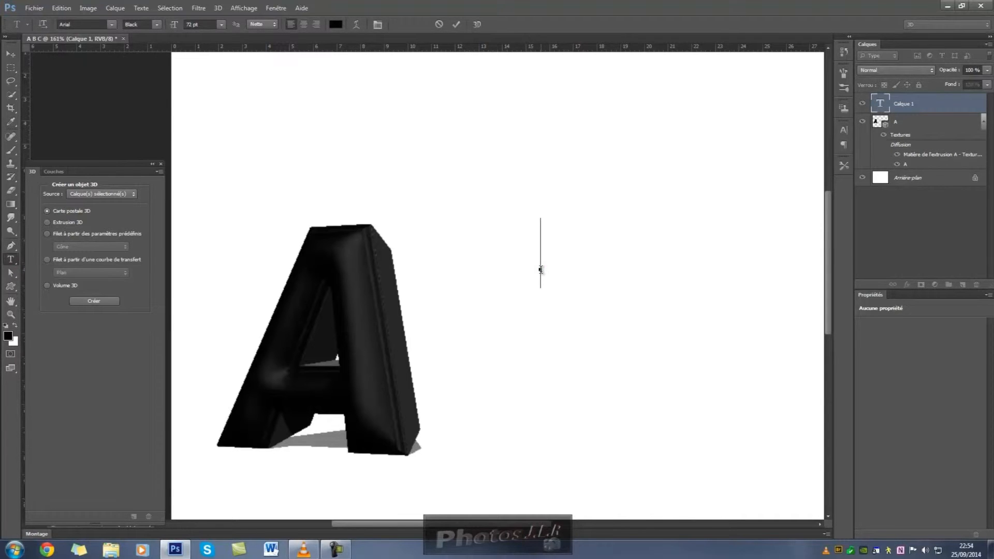
pyautogui.write('B')
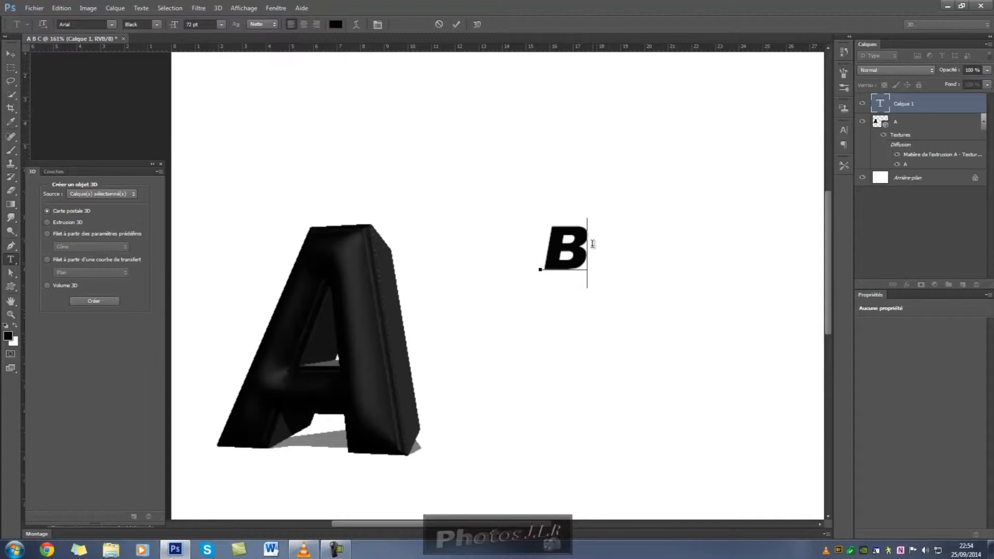
pyautogui.click(457, 24)
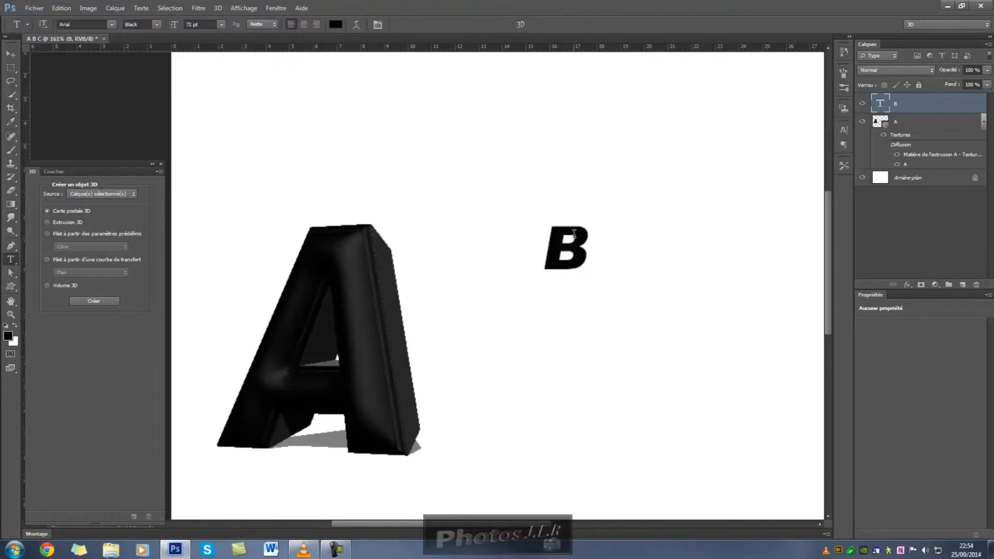
# Scale the letter B up to about 522% with Free Transform, matching its height to the 3D letter A.
pyautogui.hotkey('ctrl', 't')
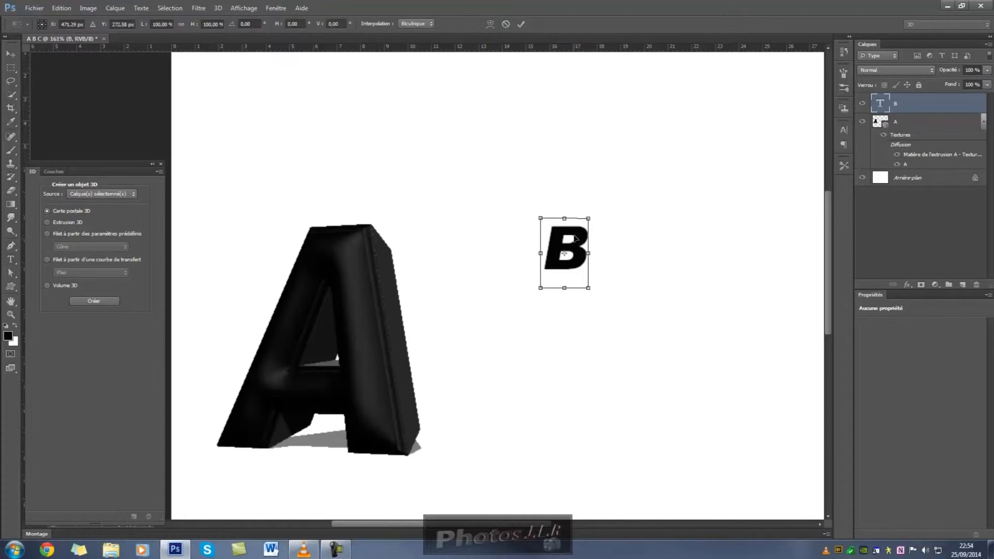
pyautogui.moveTo(574, 227); pyautogui.dragTo(431, 233)
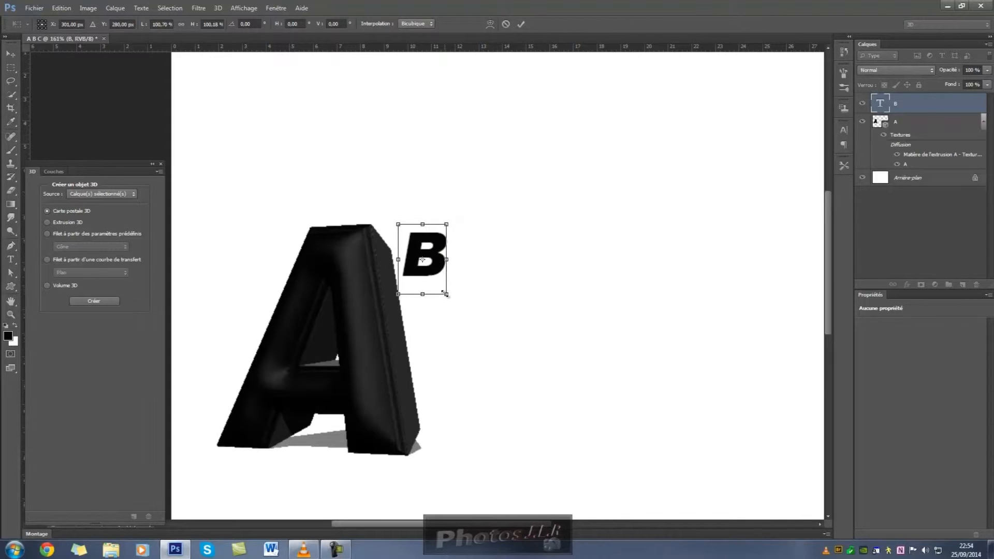
pyautogui.moveTo(448, 296); pyautogui.dragTo(676, 496)
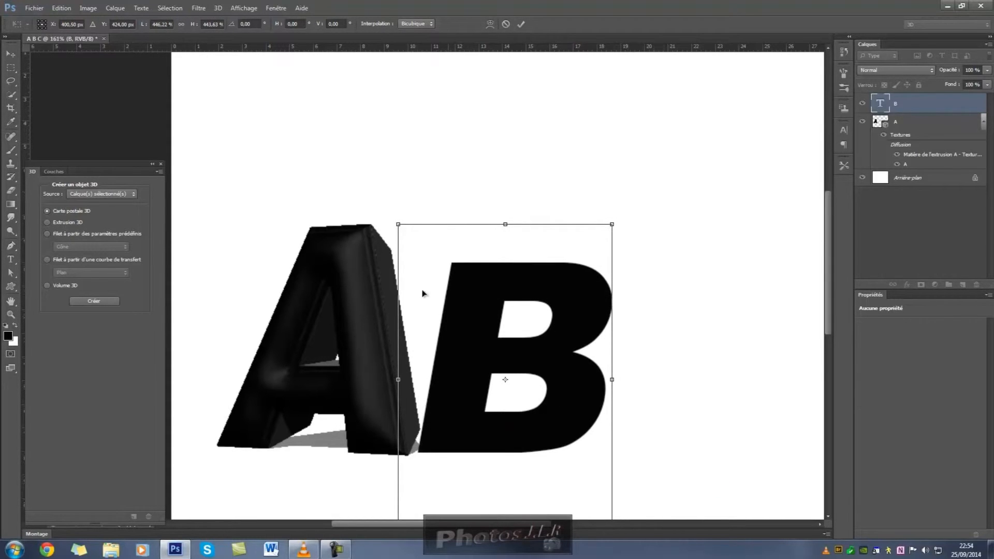
pyautogui.moveTo(397, 223); pyautogui.dragTo(368, 203)
pyautogui.moveTo(440, 304); pyautogui.dragTo(337, 293)
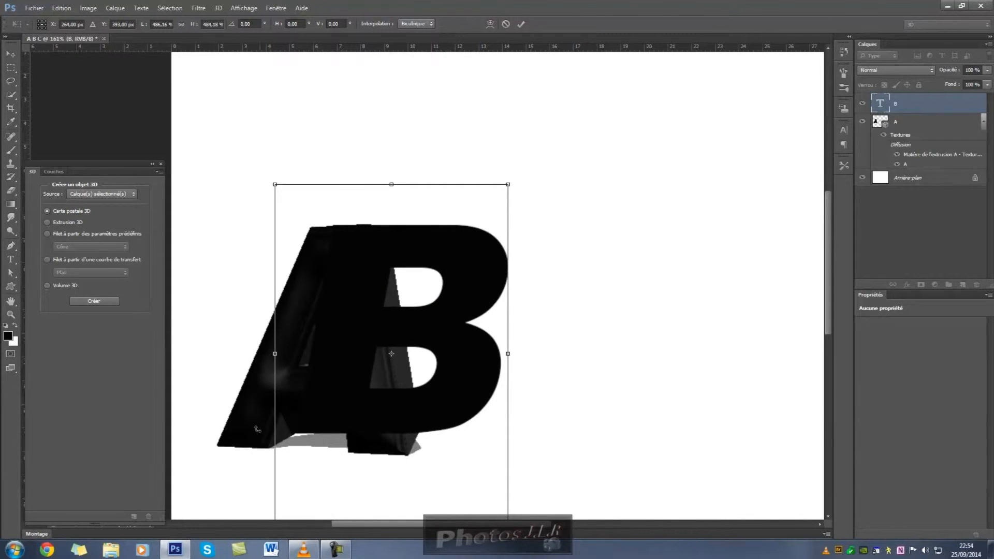
pyautogui.moveTo(339, 424); pyautogui.dragTo(341, 445)
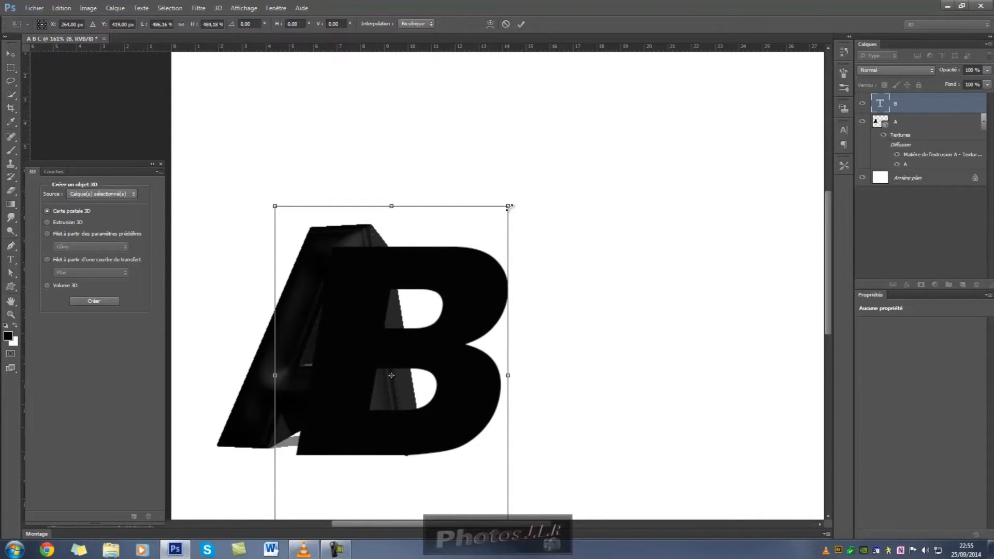
pyautogui.moveTo(509, 206); pyautogui.dragTo(542, 193)
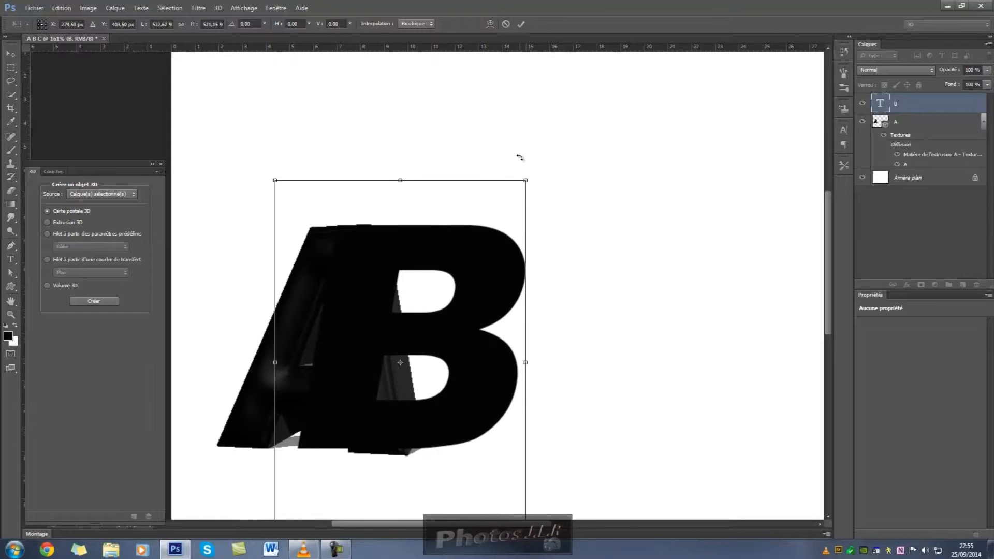
pyautogui.click(520, 24)
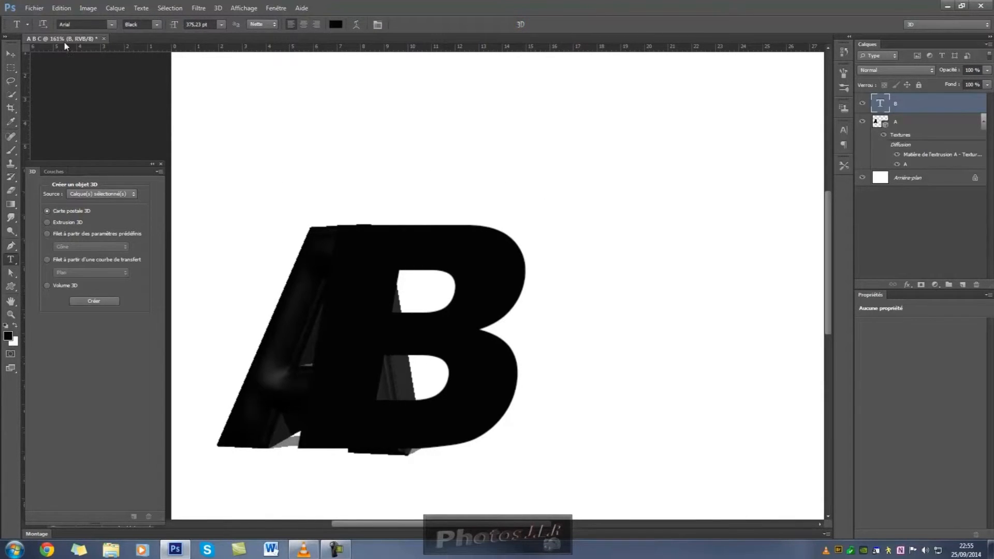
# Move the B to the right of the A and scale it down to about 91%.
pyautogui.click(11, 55)
pyautogui.moveTo(443, 247); pyautogui.dragTo(569, 247)
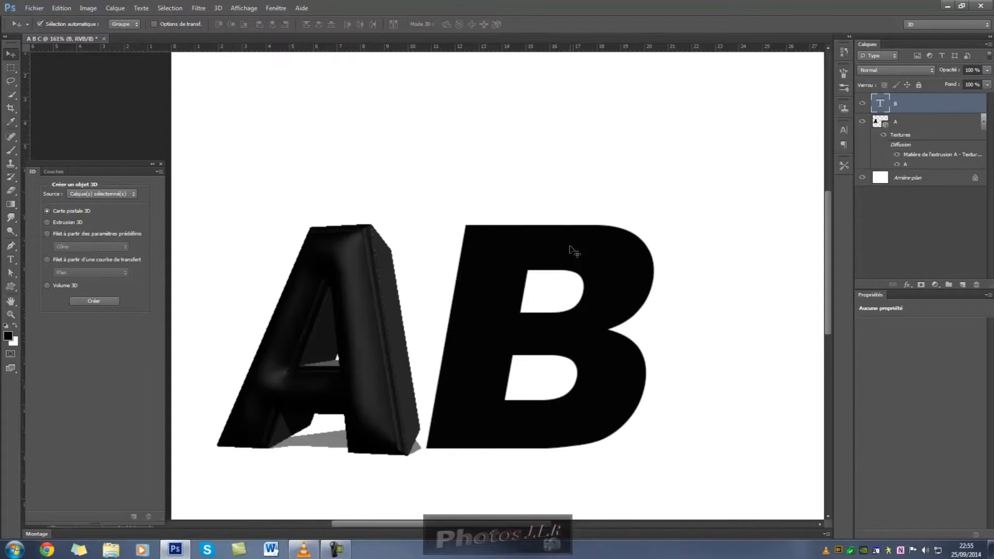
pyautogui.hotkey('ctrl', 't')
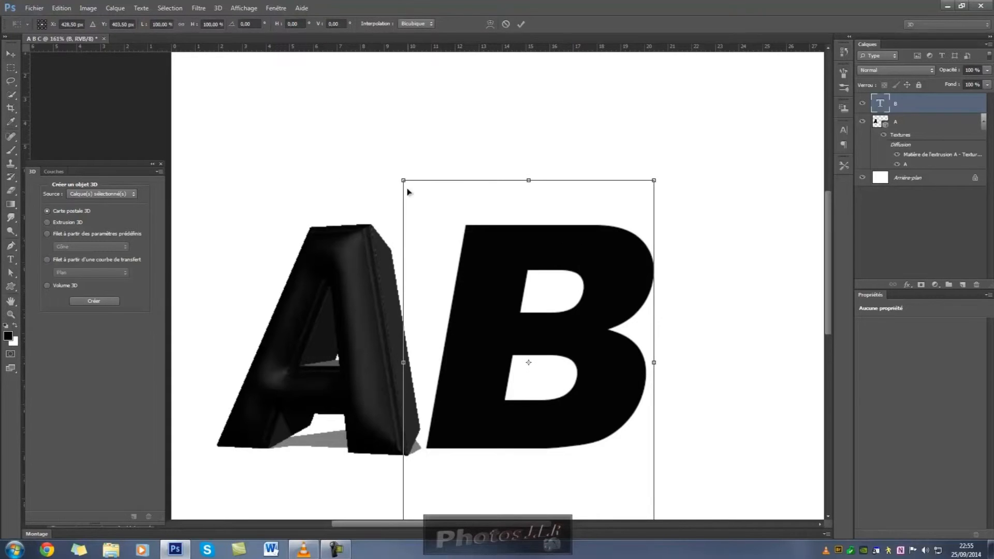
pyautogui.moveTo(404, 182); pyautogui.dragTo(422, 207)
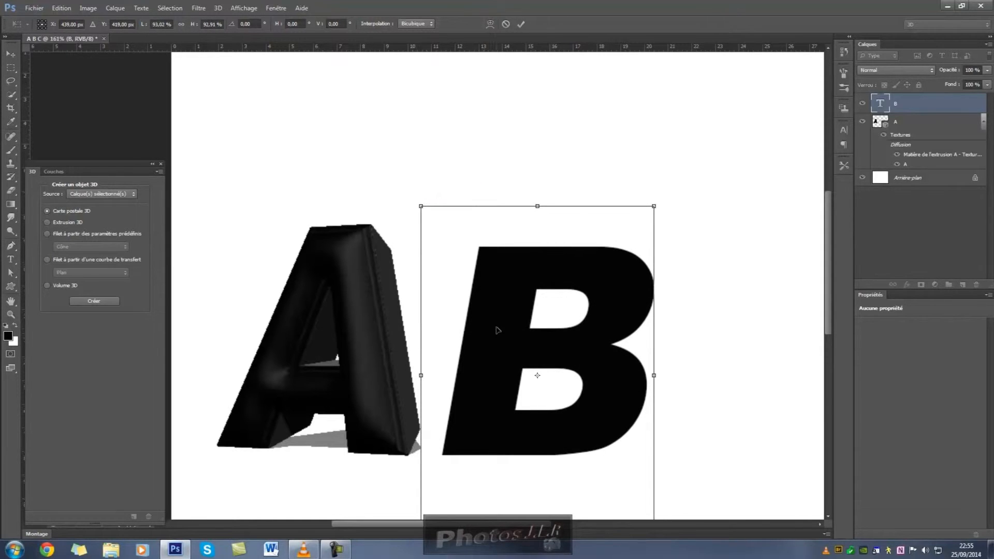
pyautogui.moveTo(498, 323); pyautogui.dragTo(480, 307)
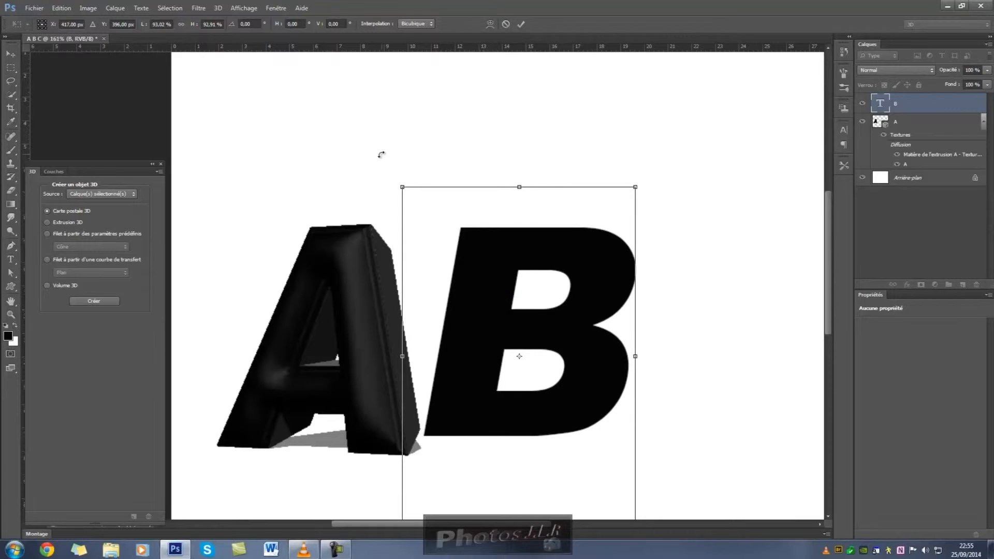
pyautogui.moveTo(402, 187); pyautogui.dragTo(408, 196)
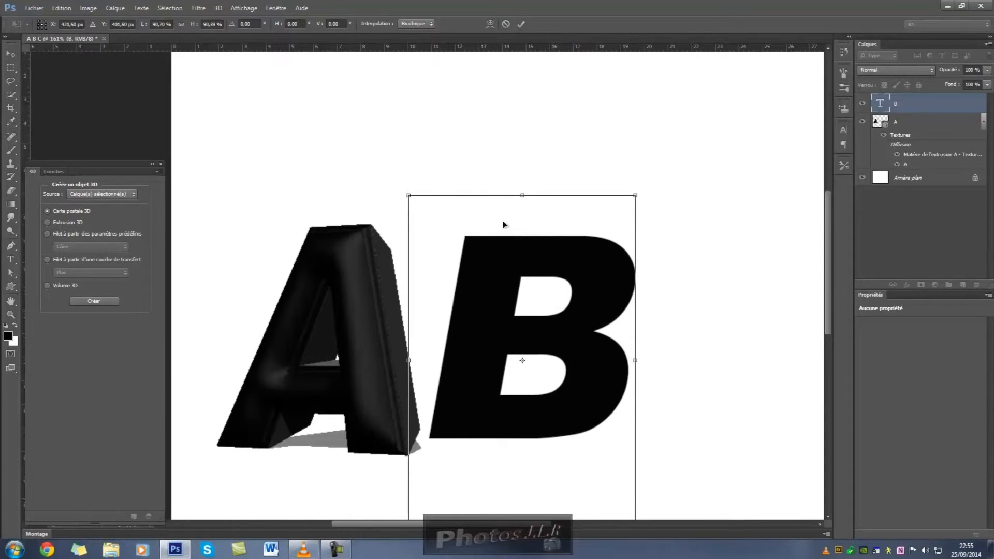
pyautogui.click(520, 24)
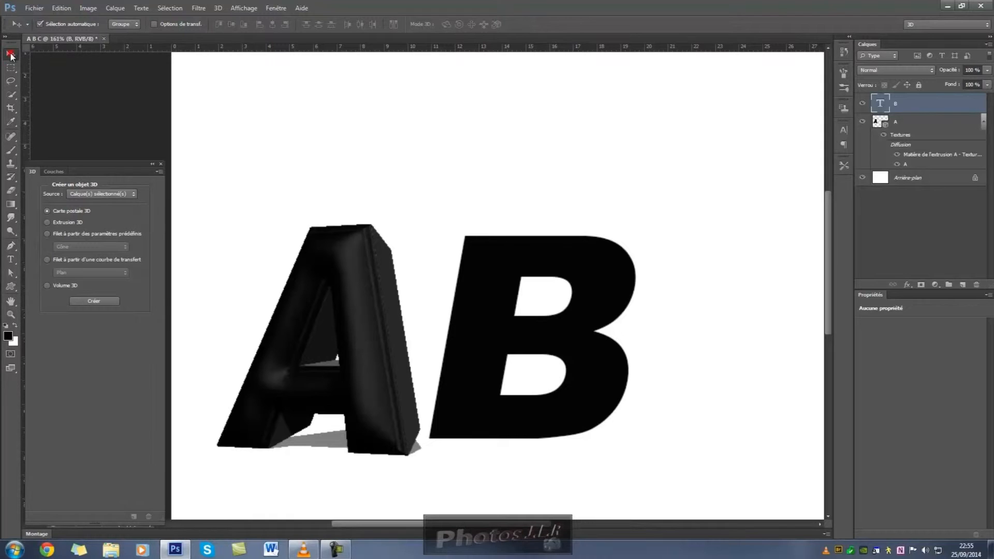
# Move the B clear of the A and select its shape with a rectangular marquee and a Color Range selection of its black.
pyautogui.moveTo(488, 303); pyautogui.dragTo(601, 302)
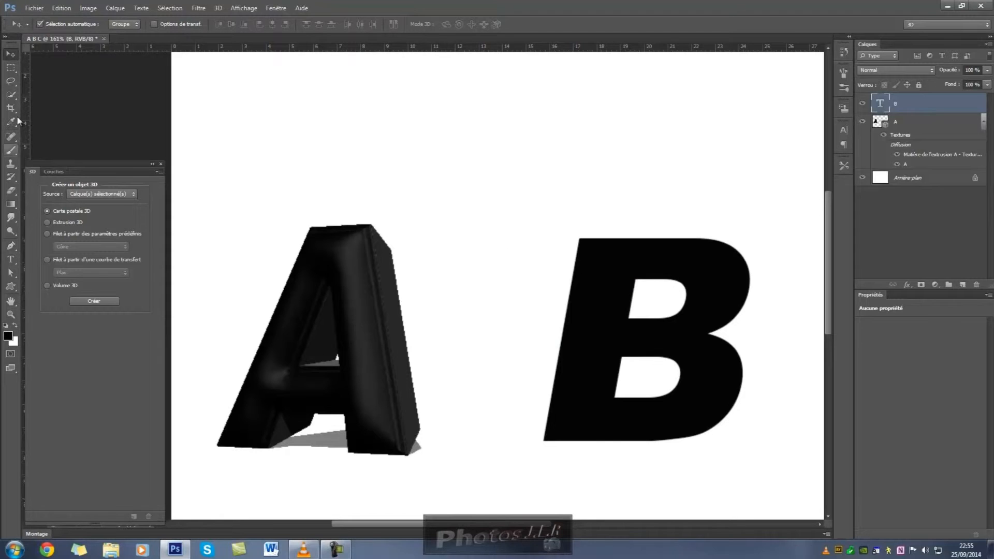
pyautogui.click(10, 68)
pyautogui.moveTo(542, 222); pyautogui.dragTo(760, 448)
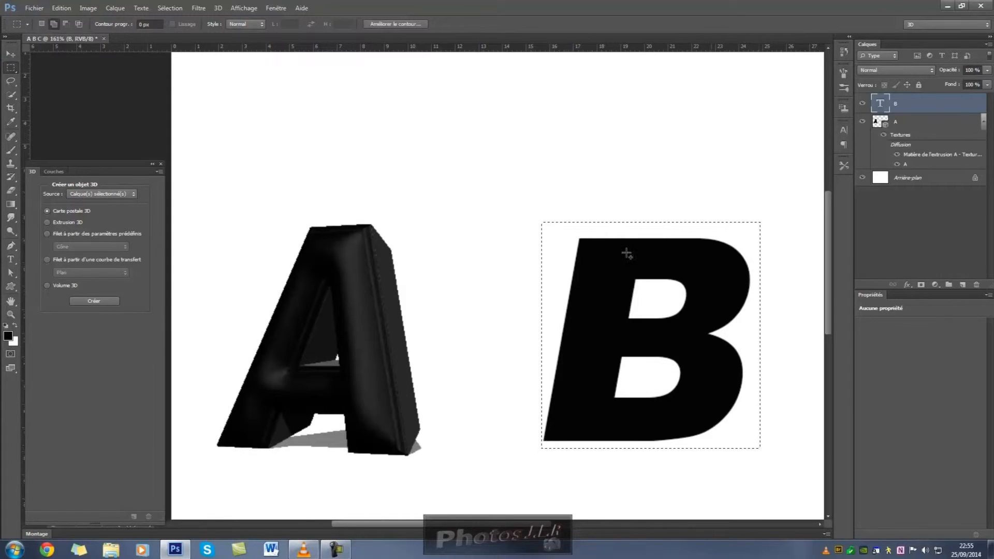
pyautogui.click(172, 9)
pyautogui.click(189, 98)
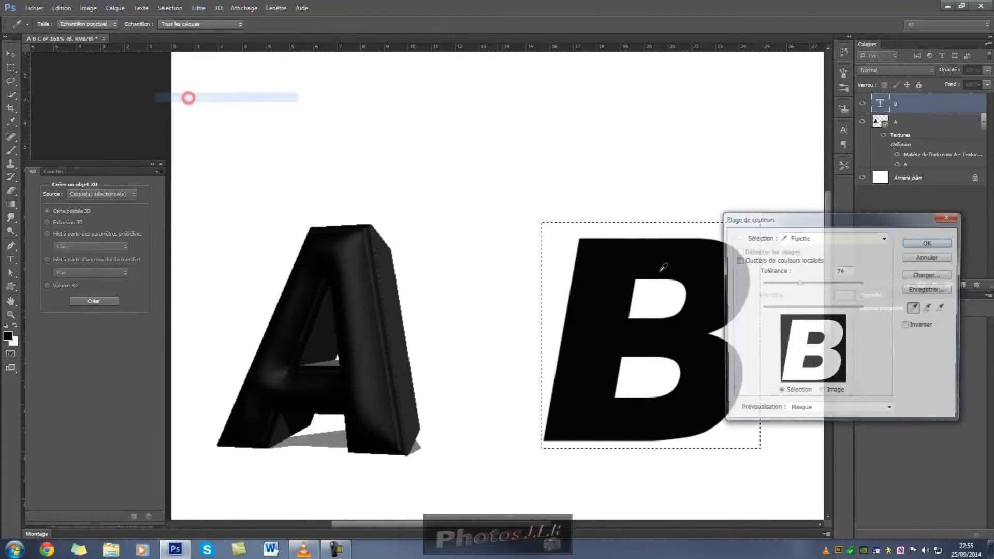
pyautogui.click(924, 243)
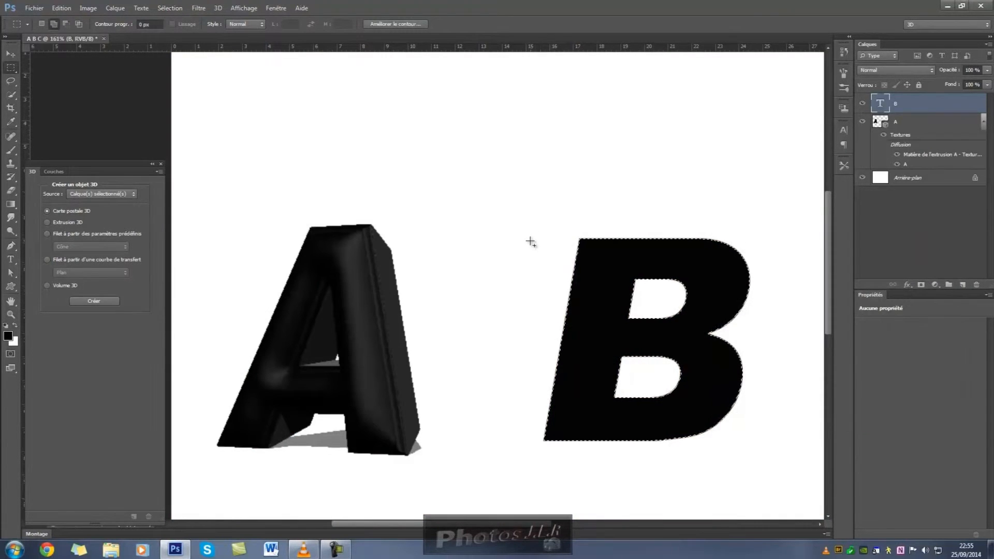
# Move the selected B close to the A with their bases level and create a new 3D extrusion from the current selection.
pyautogui.click(11, 53)
pyautogui.moveTo(629, 330); pyautogui.dragTo(540, 315)
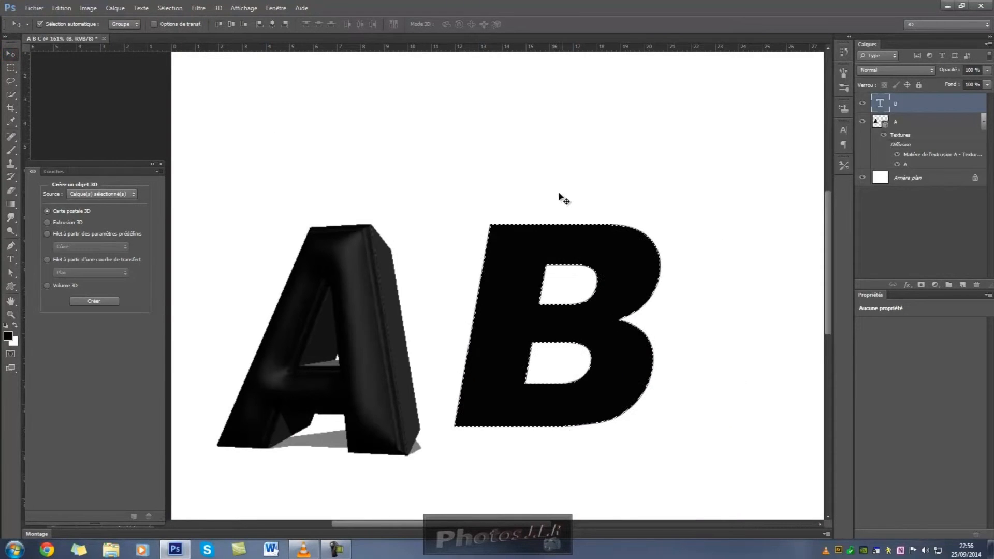
pyautogui.moveTo(511, 258); pyautogui.dragTo(501, 282)
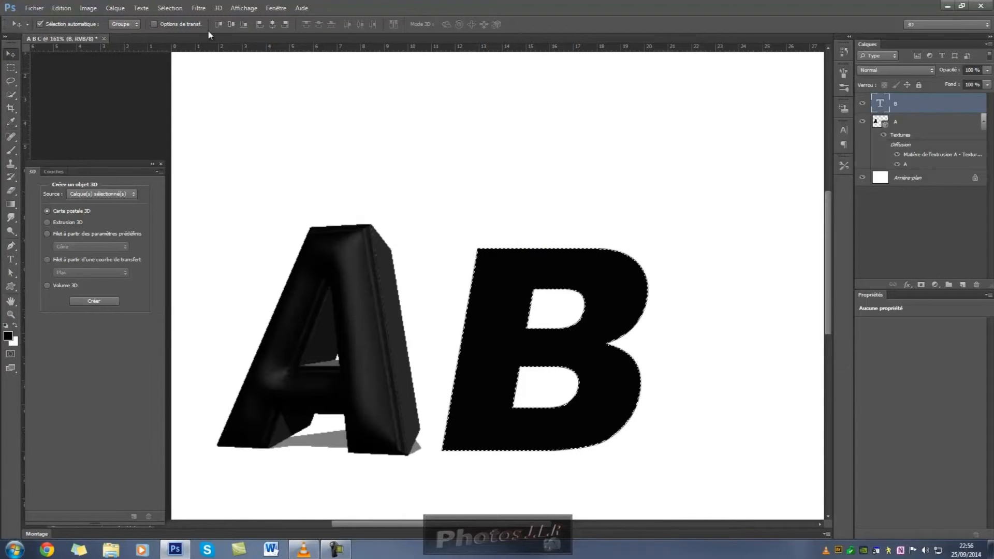
pyautogui.click(217, 8)
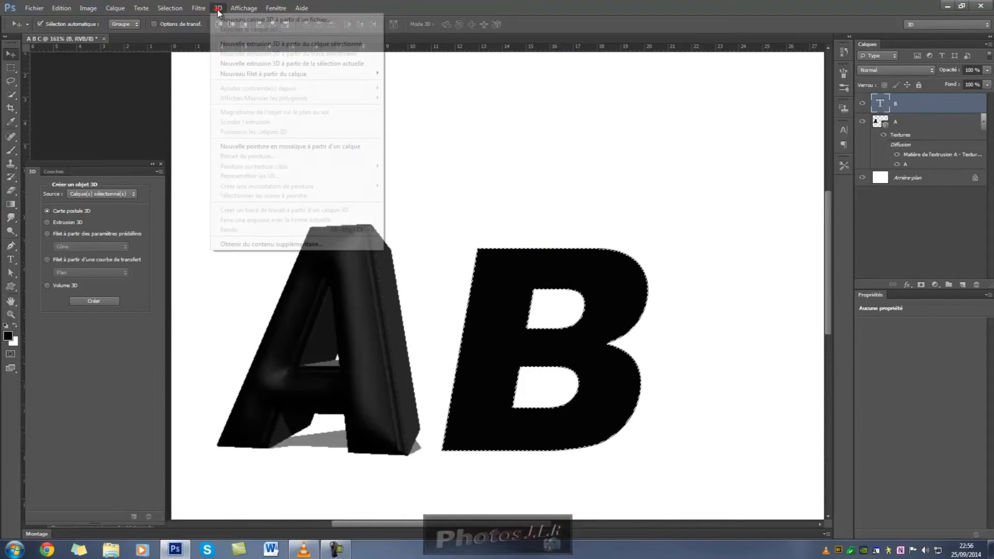
pyautogui.click(246, 62)
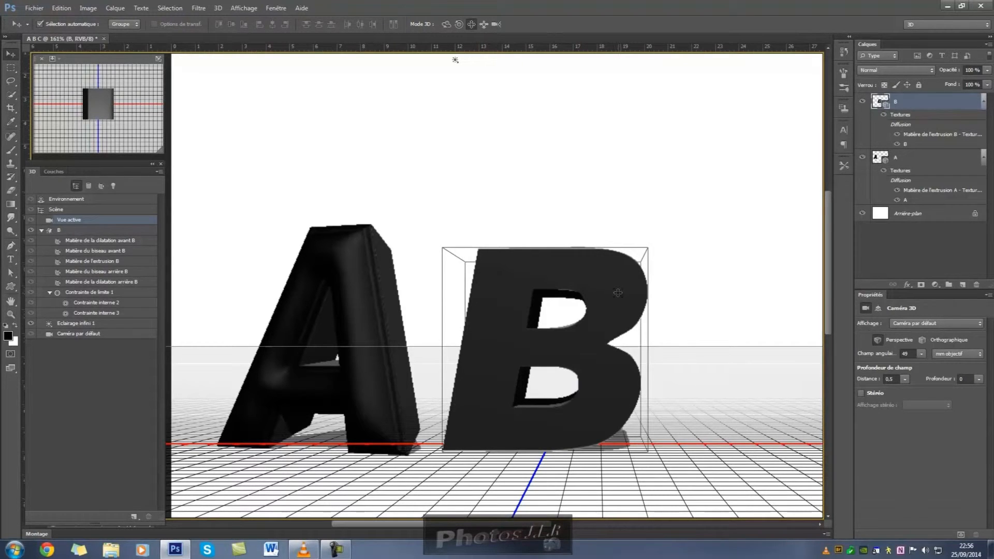
# Apply the saved letter A shape preset to the 3D B, turn it about its vertical axis and bring it close to the A.
pyautogui.click(70, 231)
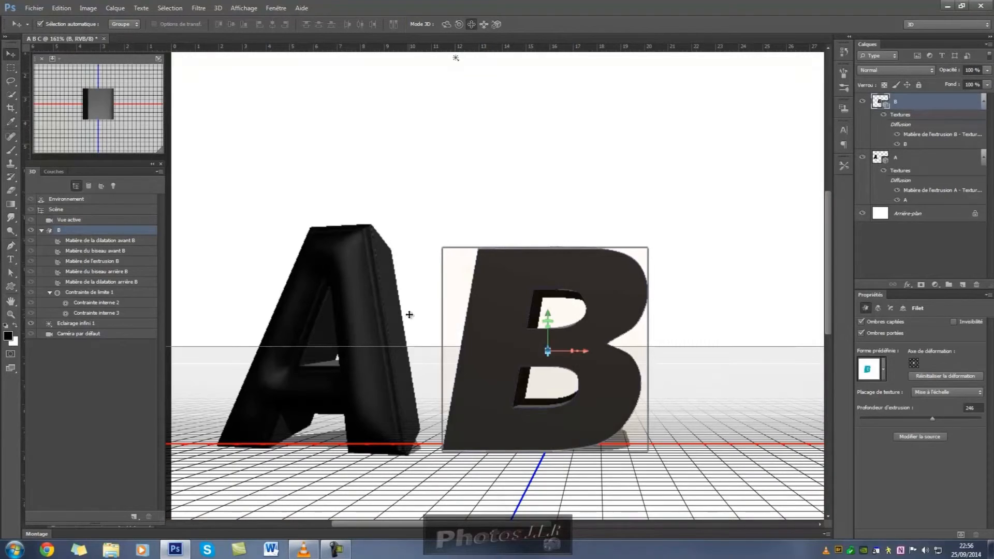
pyautogui.click(883, 370)
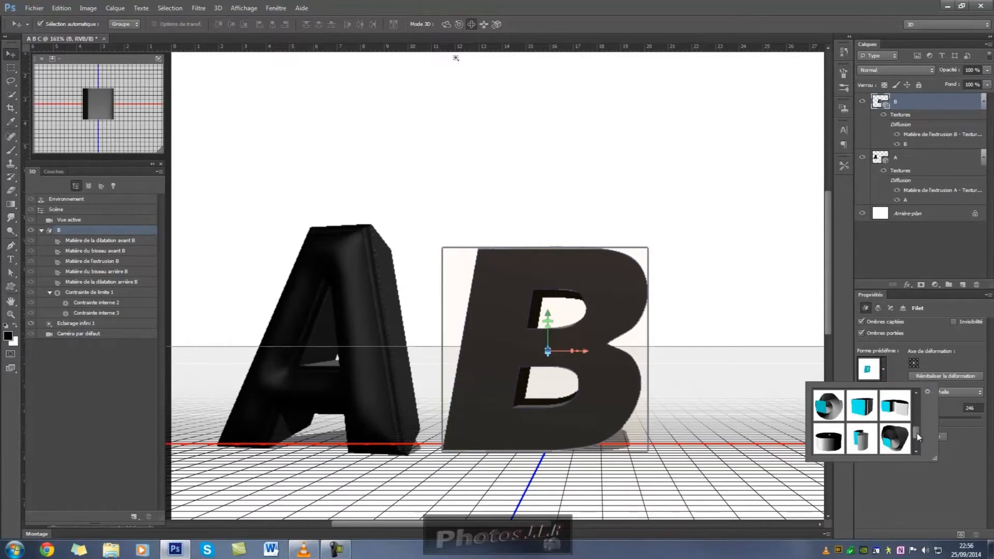
pyautogui.moveTo(915, 432); pyautogui.dragTo(916, 441)
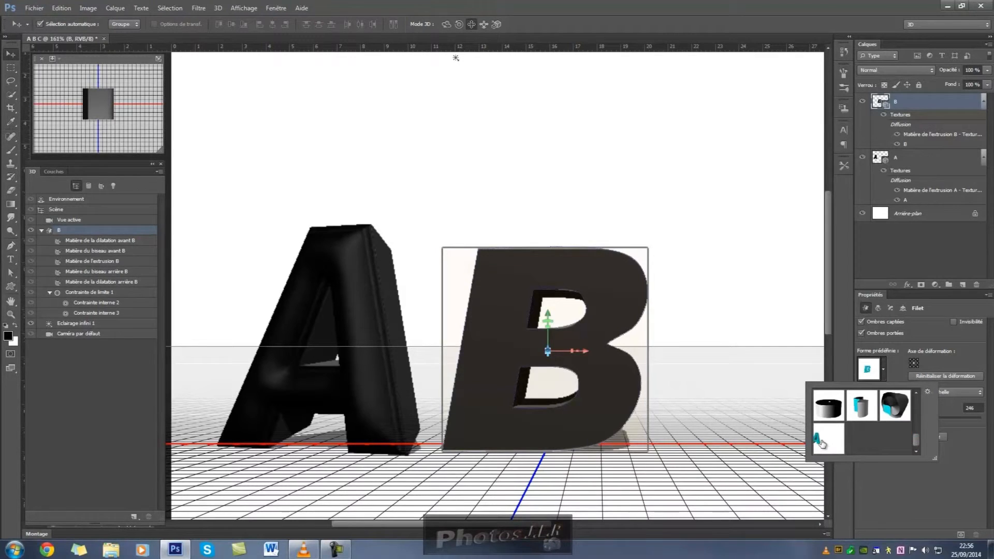
pyautogui.click(817, 440)
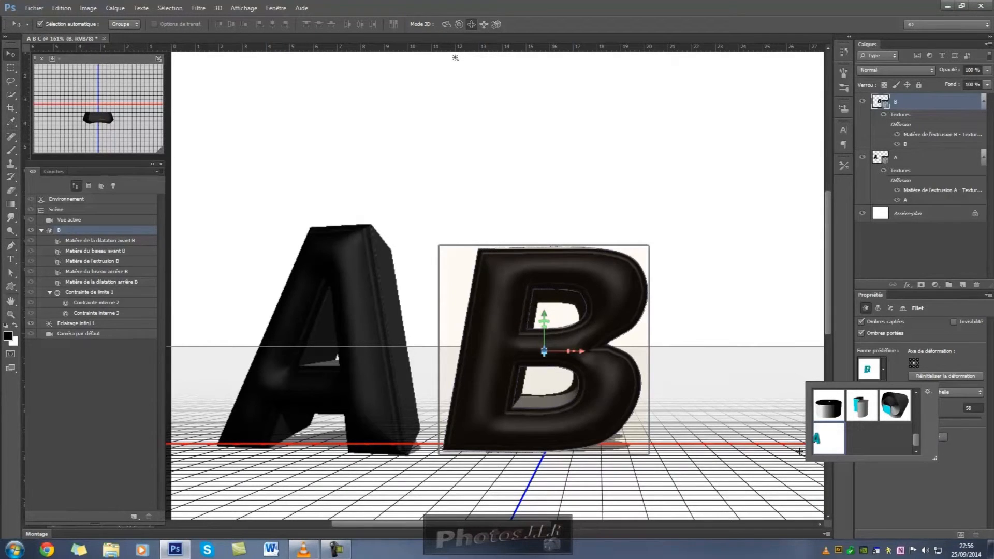
pyautogui.click(946, 470)
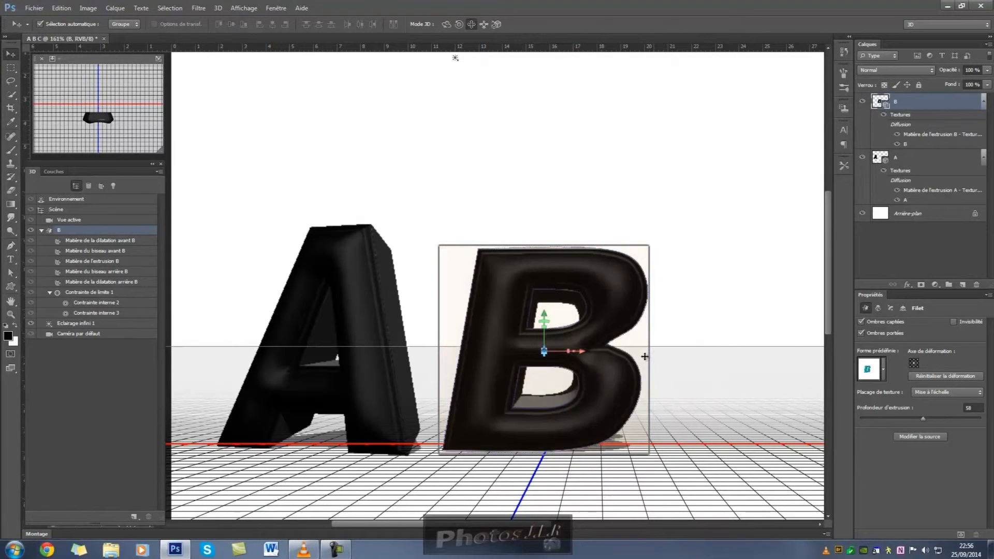
pyautogui.moveTo(642, 356); pyautogui.dragTo(546, 337)
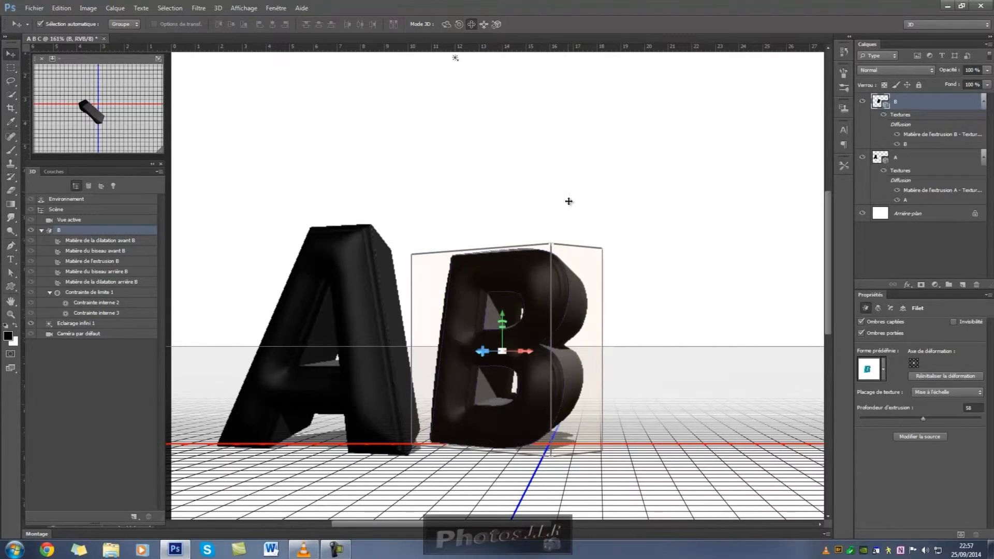
pyautogui.click(413, 153)
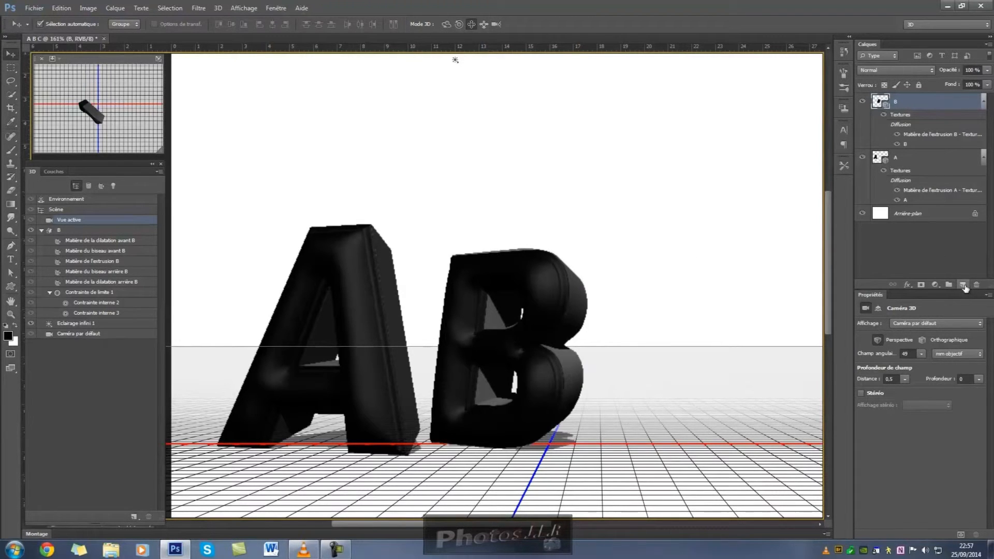
# Create a new layer and add the letter C in 72 pt Arial Black above and to the right of the B.
pyautogui.click(963, 286)
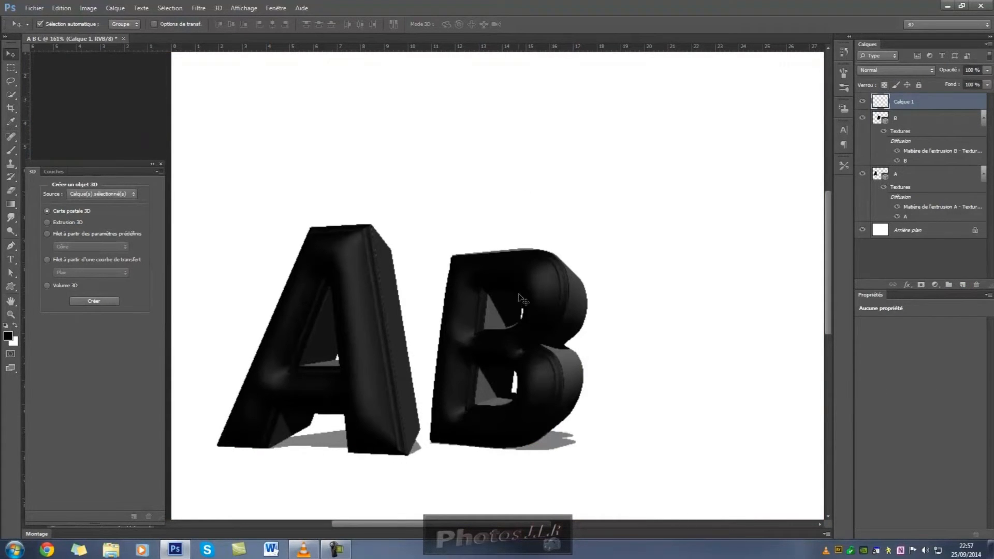
pyautogui.click(10, 258)
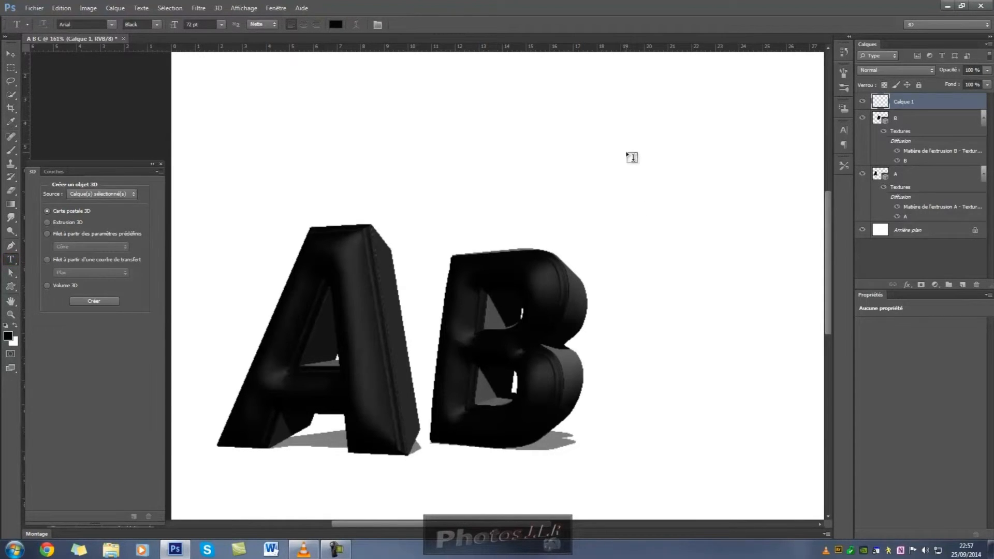
pyautogui.click(626, 151)
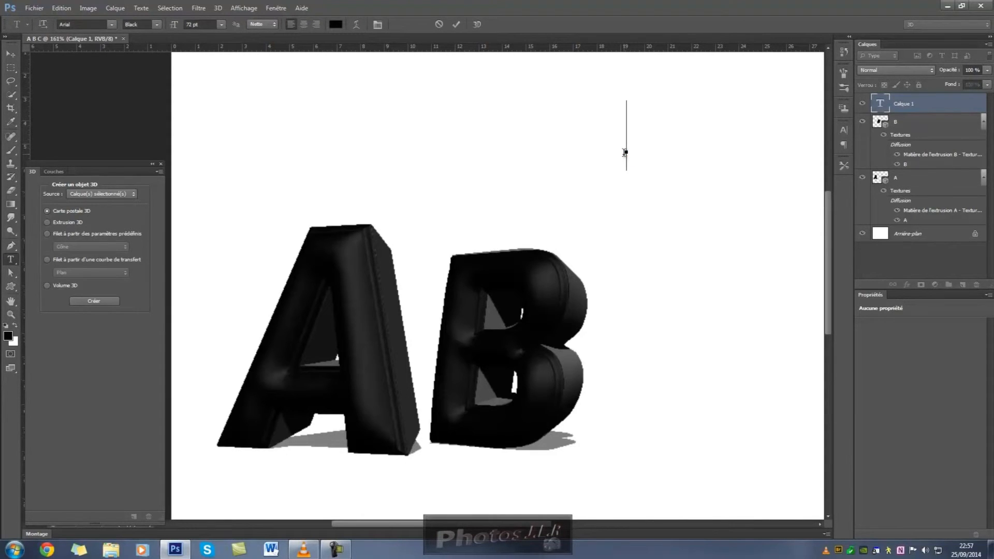
pyautogui.write('C')
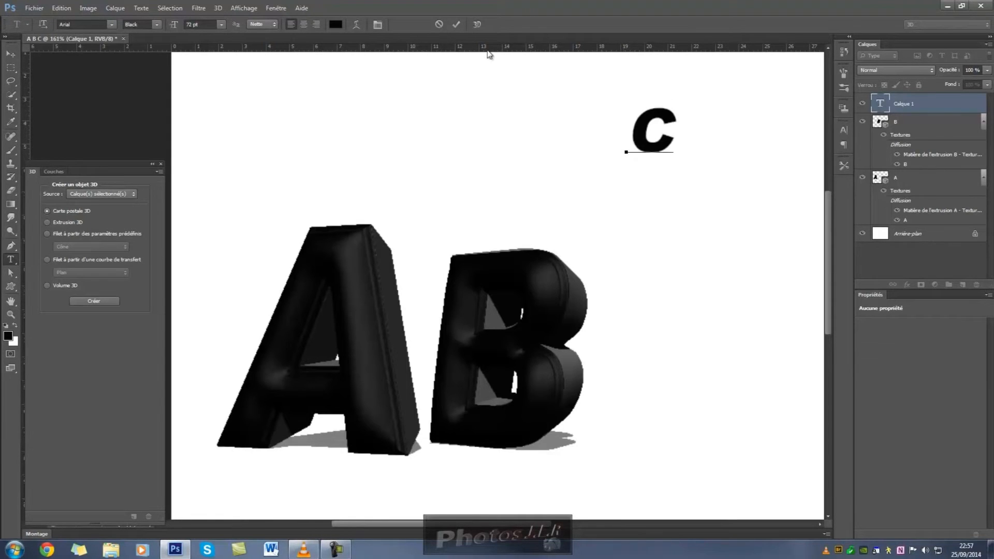
pyautogui.click(457, 25)
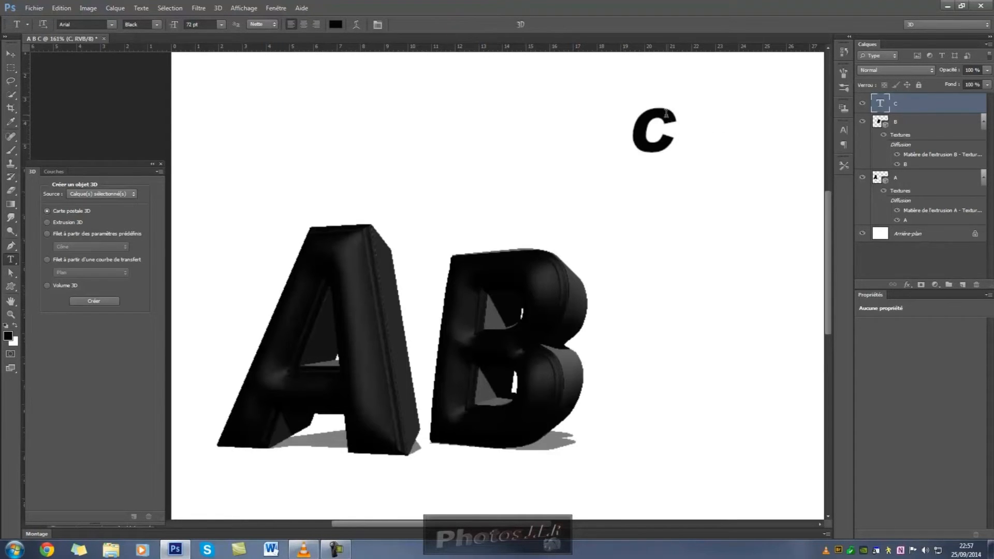
# Scale the letter C up to about 372% with Free Transform and place it just right of the B.
pyautogui.click(10, 54)
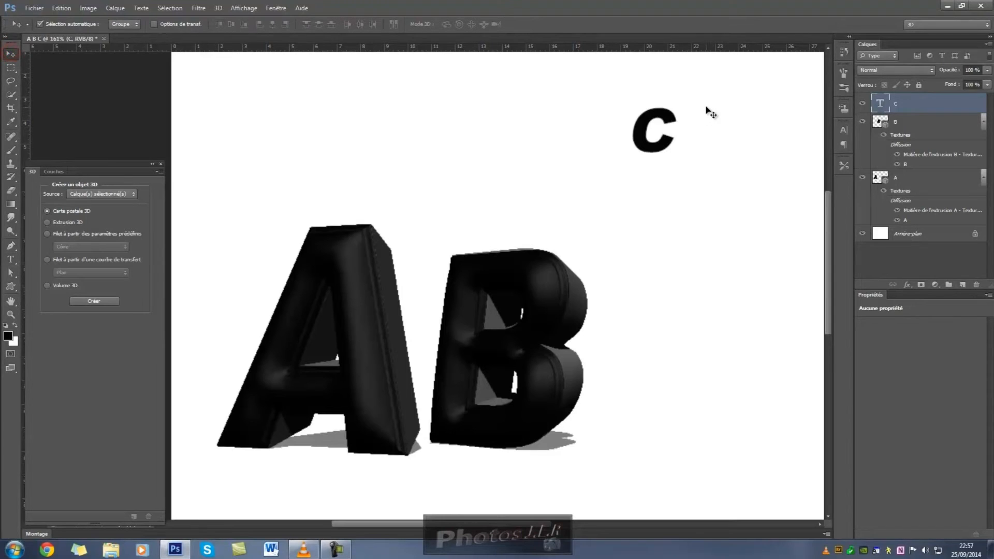
pyautogui.moveTo(653, 116); pyautogui.dragTo(643, 310)
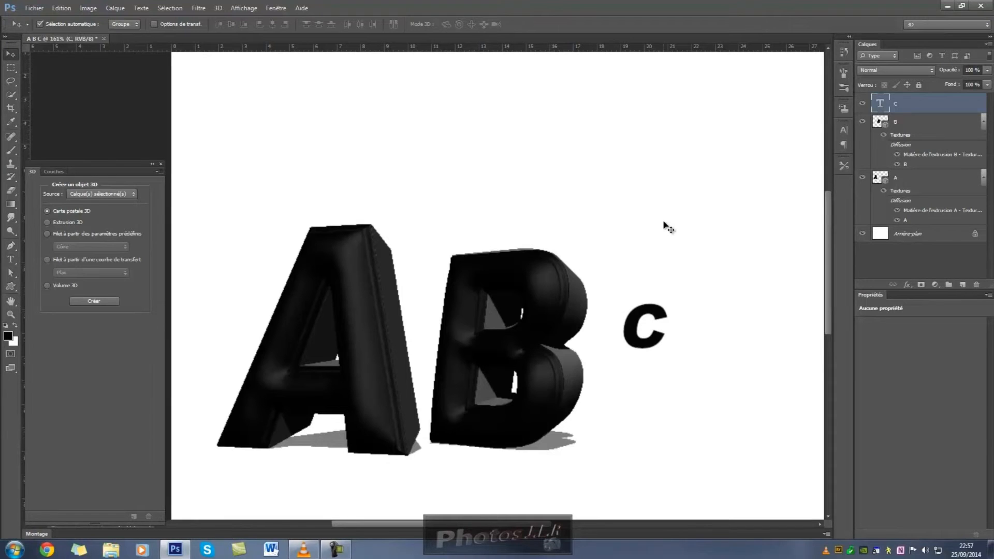
pyautogui.hotkey('ctrl', 't')
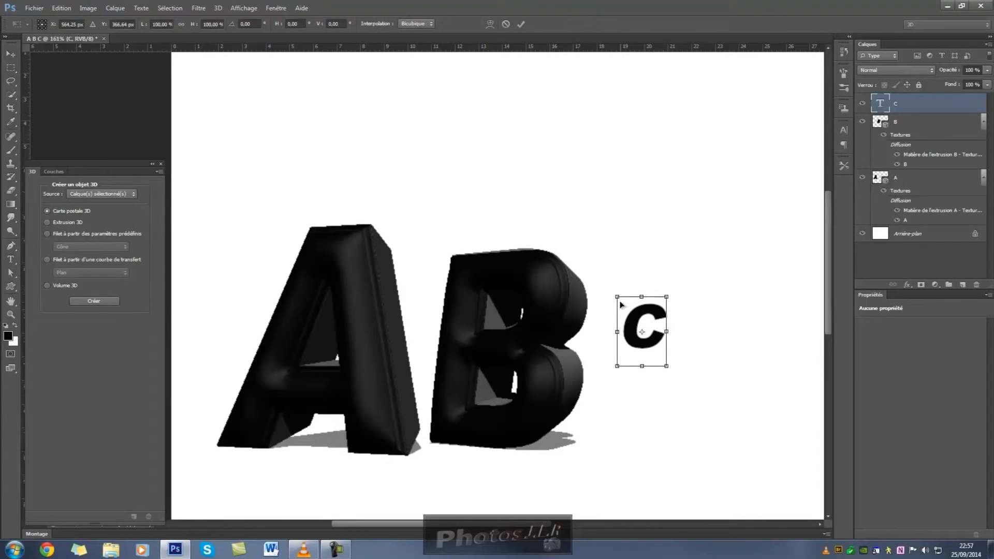
pyautogui.moveTo(617, 297); pyautogui.dragTo(443, 211)
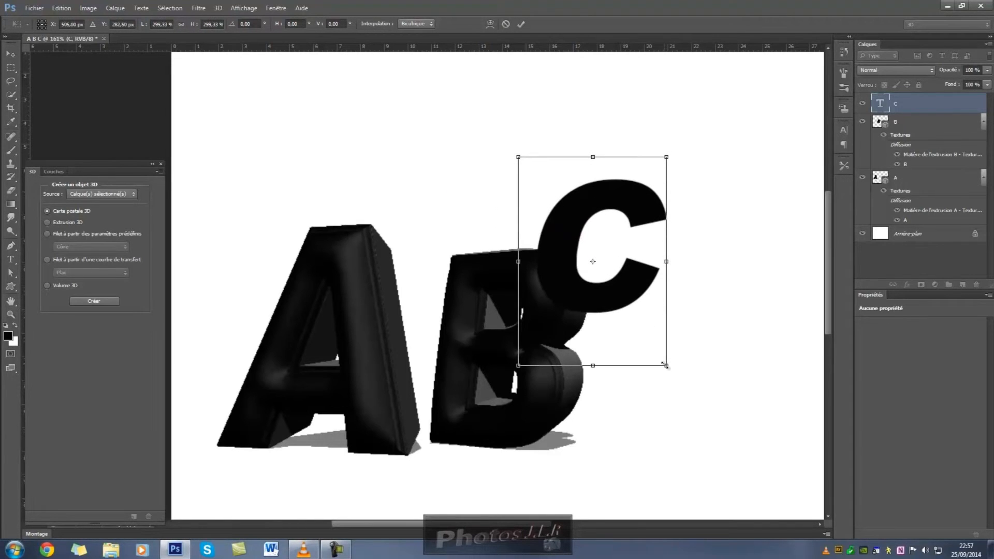
pyautogui.moveTo(665, 365); pyautogui.dragTo(702, 415)
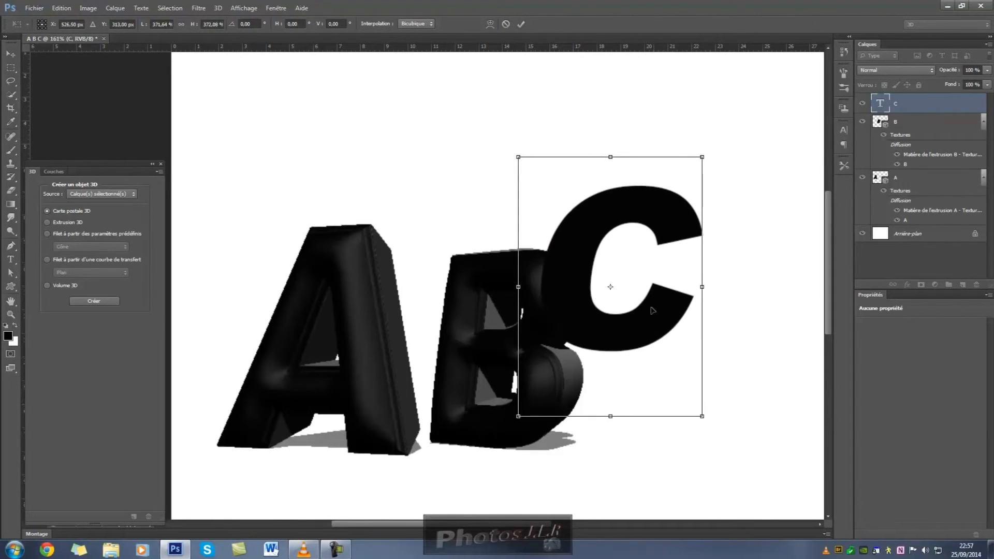
pyautogui.moveTo(640, 280); pyautogui.dragTo(702, 337)
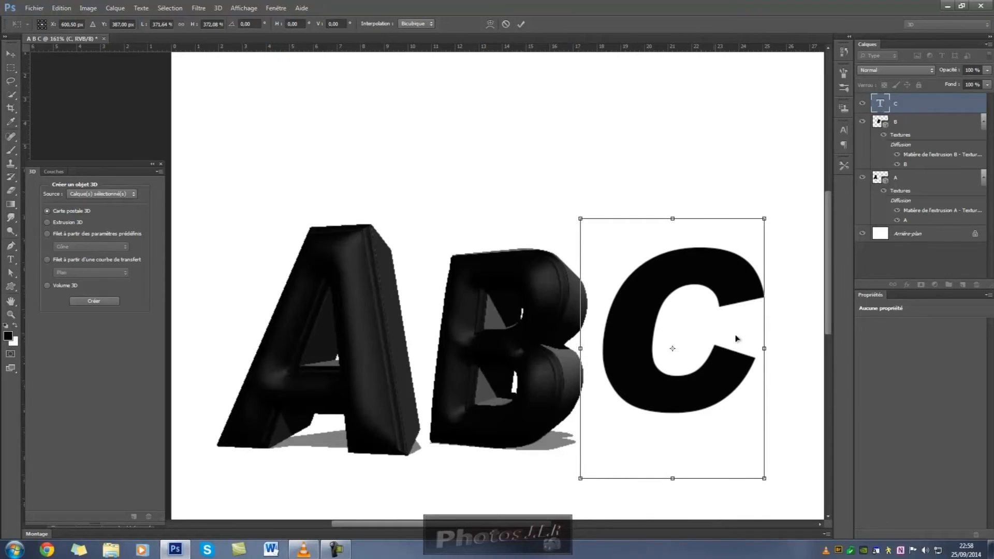
pyautogui.click(520, 25)
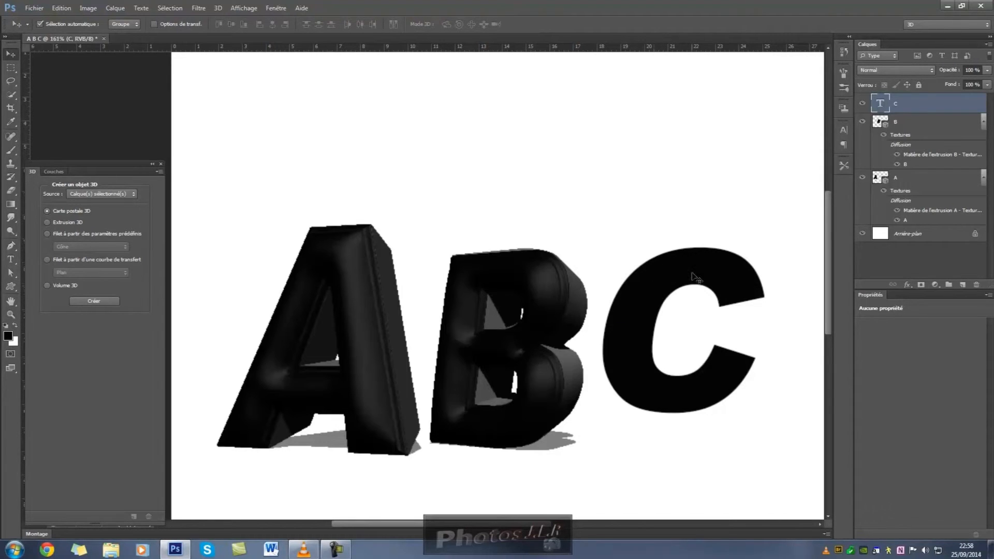
# Select the C's shape with a rectangular marquee and a Color Range selection, and create a new 3D extrusion from the current selection.
pyautogui.click(11, 67)
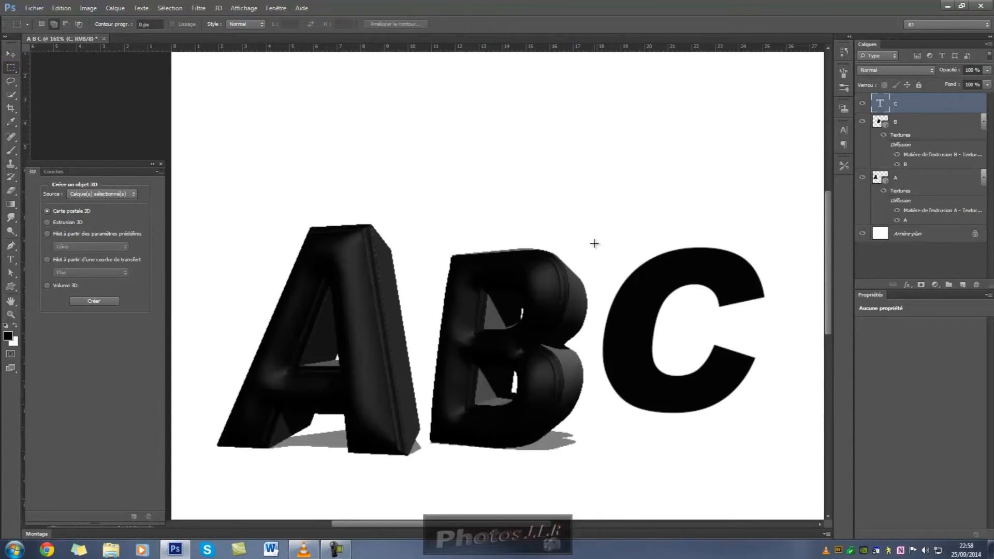
pyautogui.moveTo(595, 227); pyautogui.dragTo(786, 449)
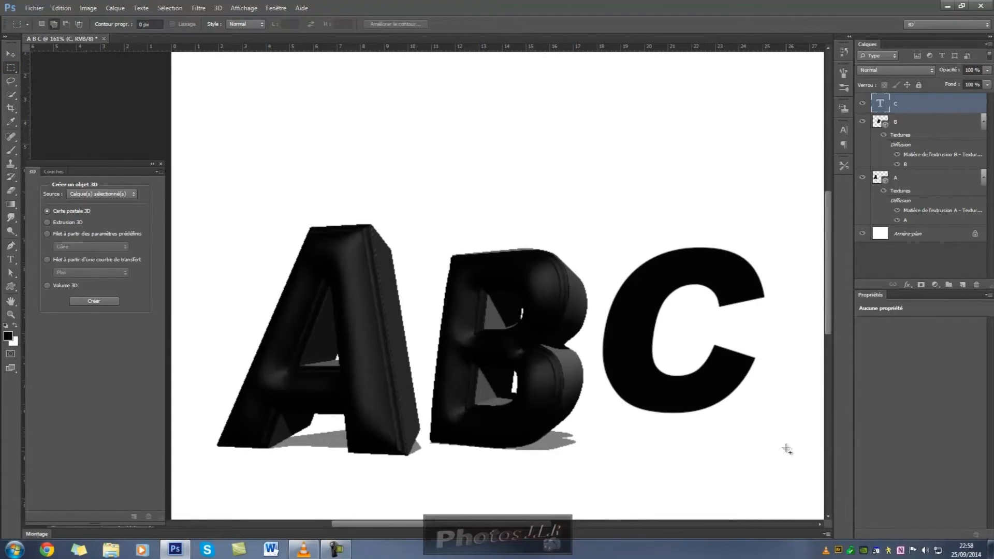
pyautogui.click(171, 7)
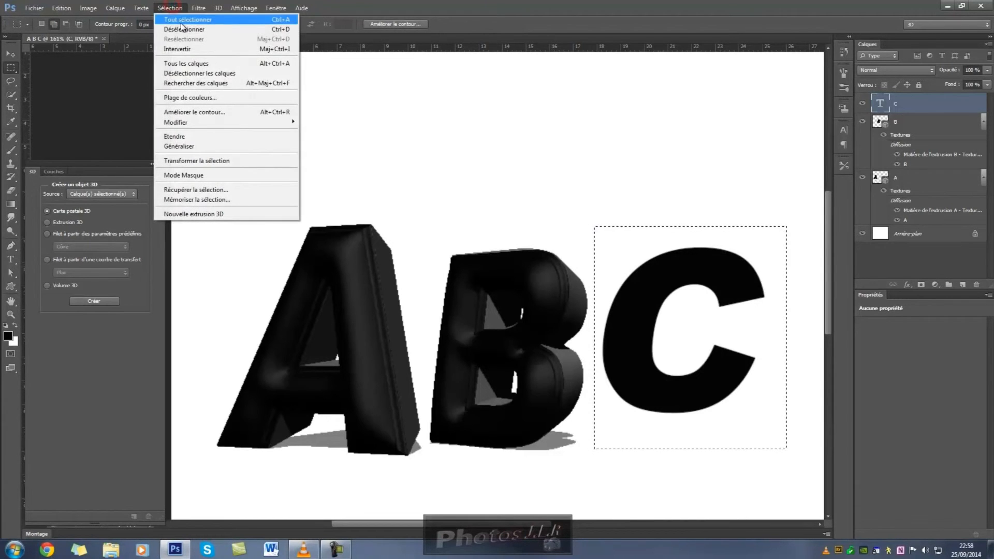
pyautogui.click(189, 97)
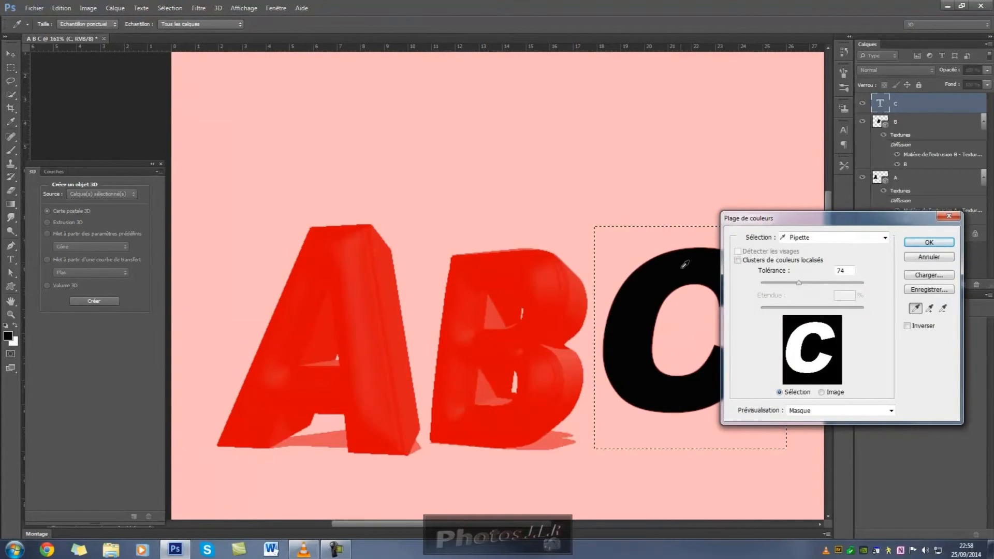
pyautogui.click(934, 244)
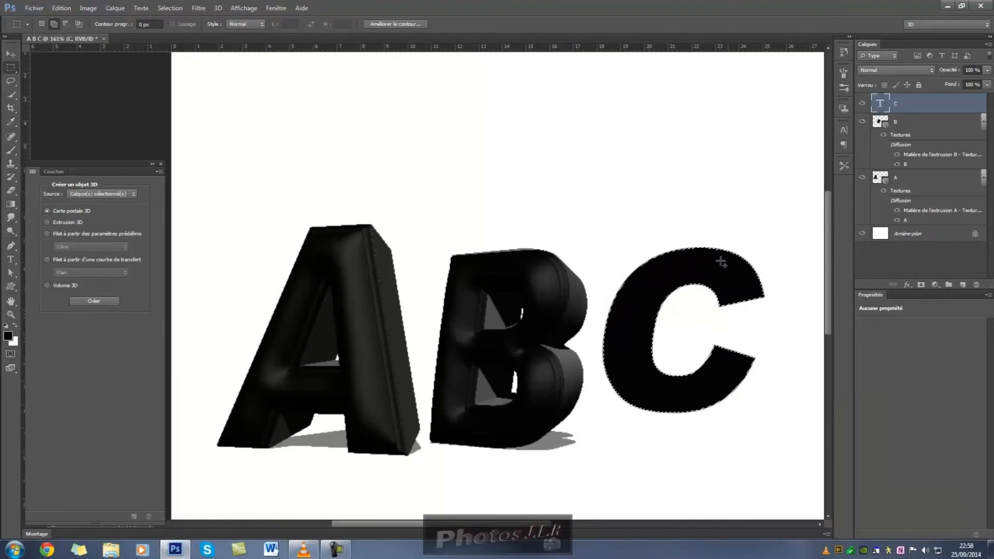
pyautogui.click(217, 9)
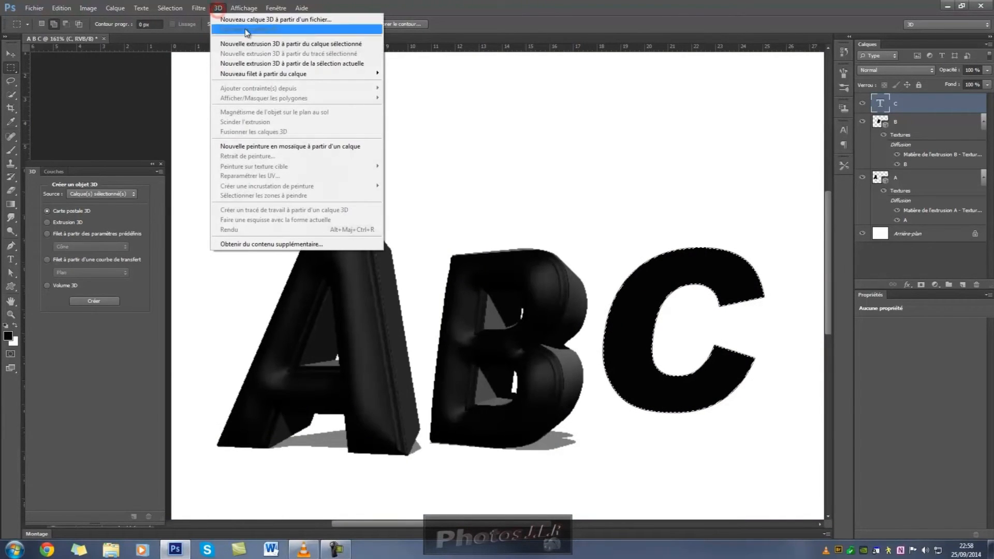
pyautogui.click(295, 63)
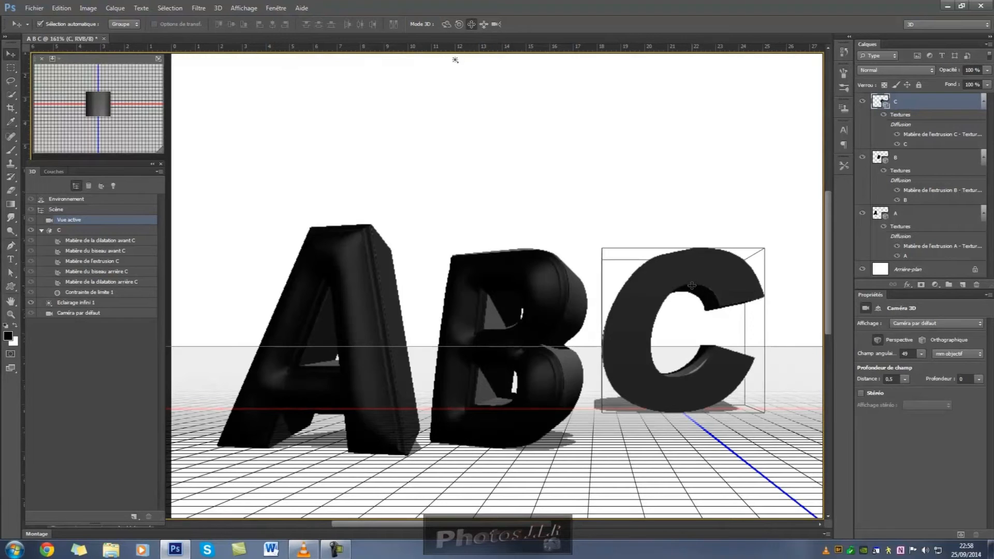
# Apply the saved letter A shape preset to the 3D C mesh.
pyautogui.click(87, 232)
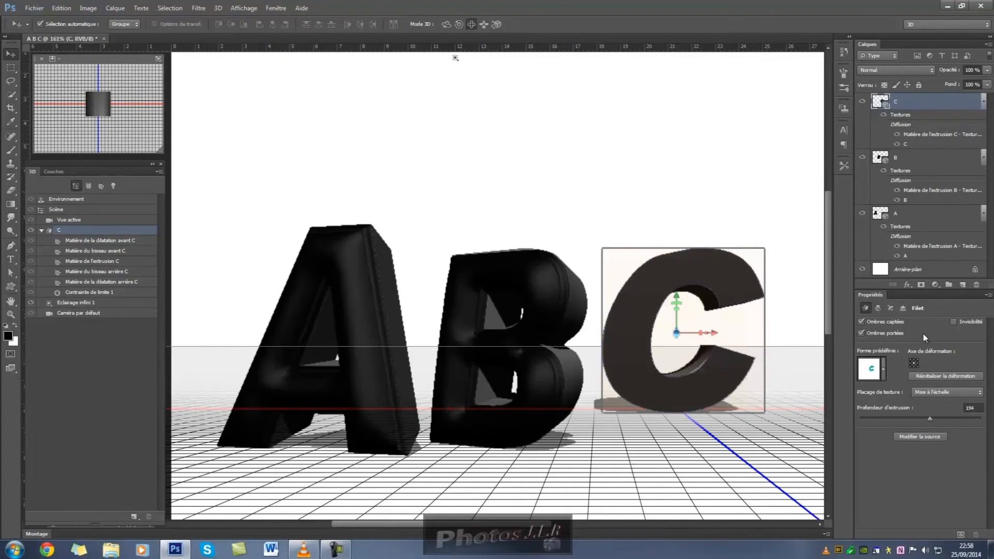
pyautogui.click(884, 368)
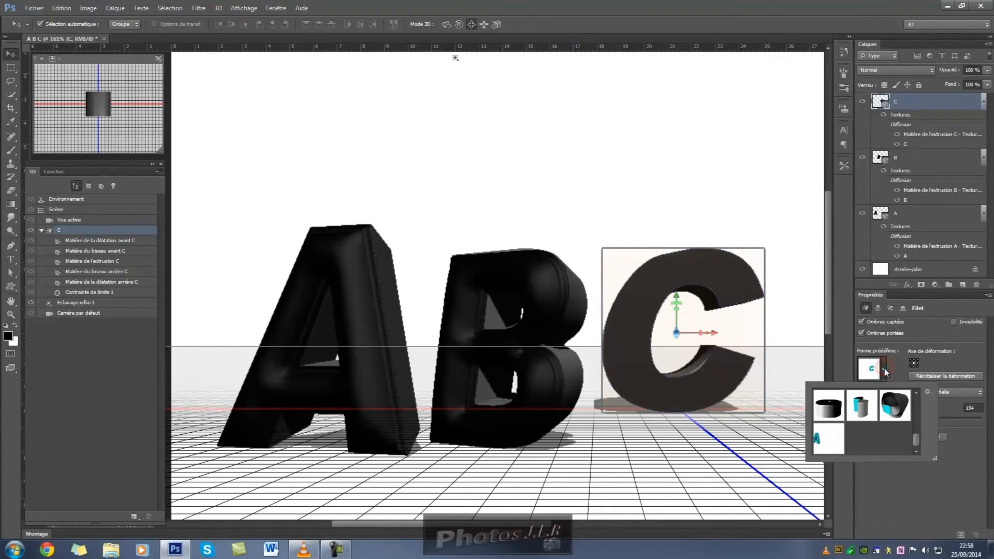
pyautogui.click(826, 442)
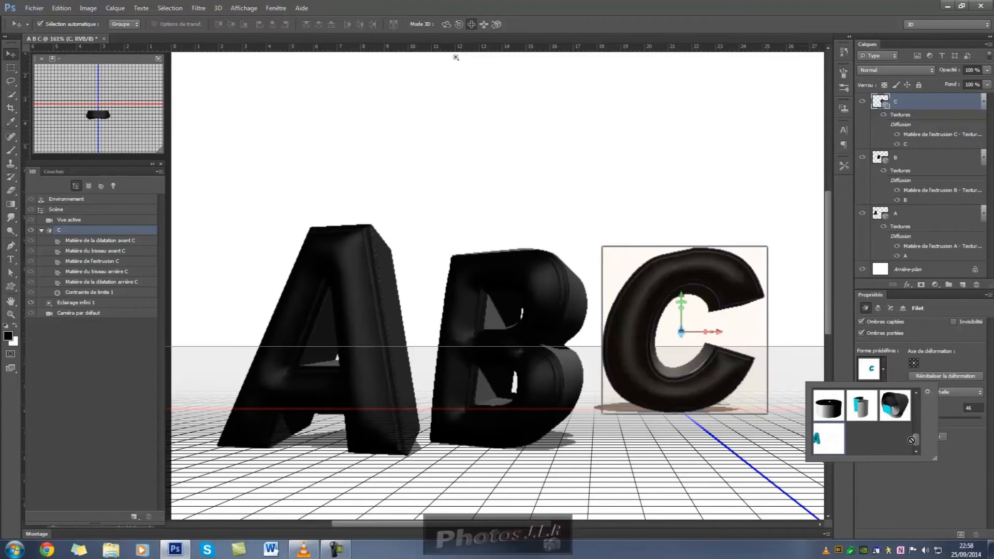
pyautogui.click(948, 494)
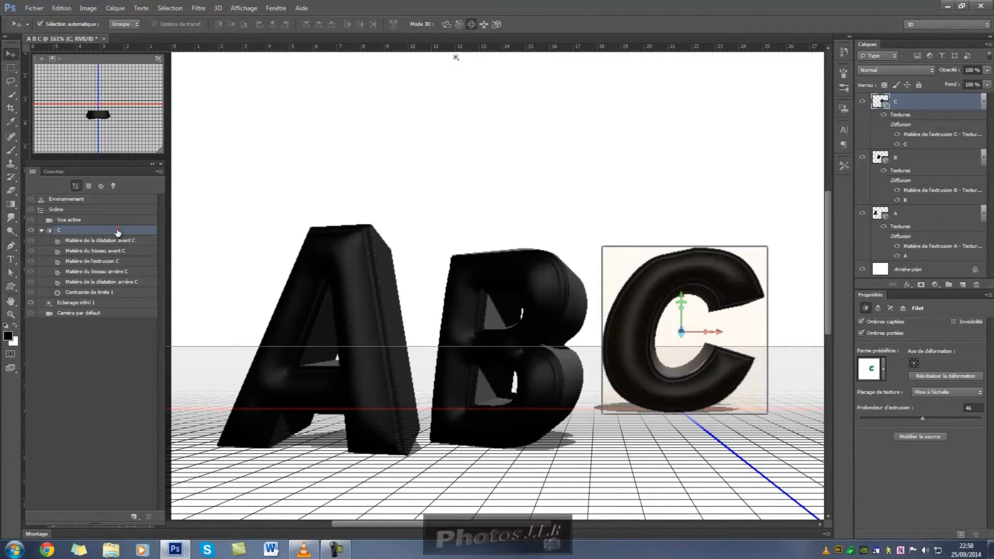
pyautogui.click(754, 334)
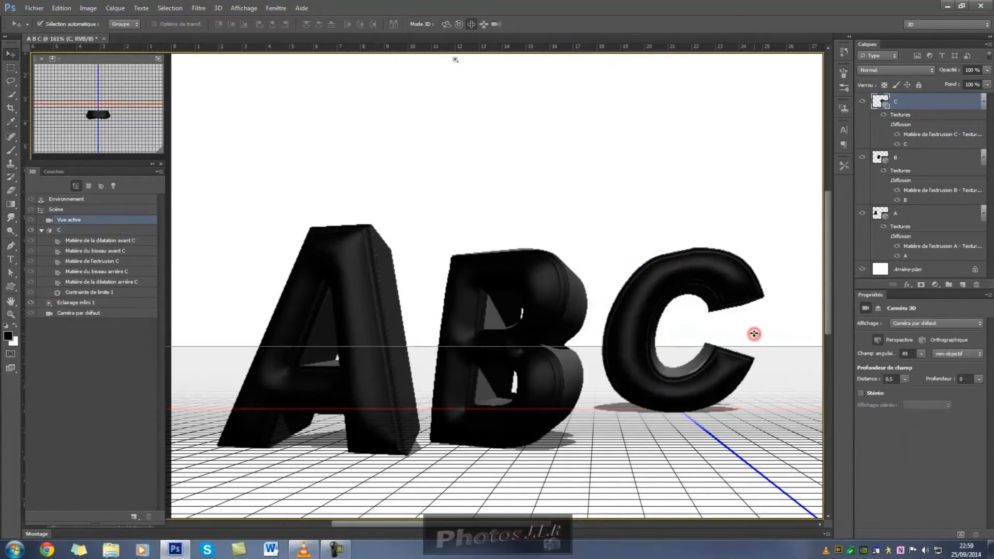
# Turn the 3D C about its vertical axis to match the B's angle and move it closer to the B.
pyautogui.click(74, 230)
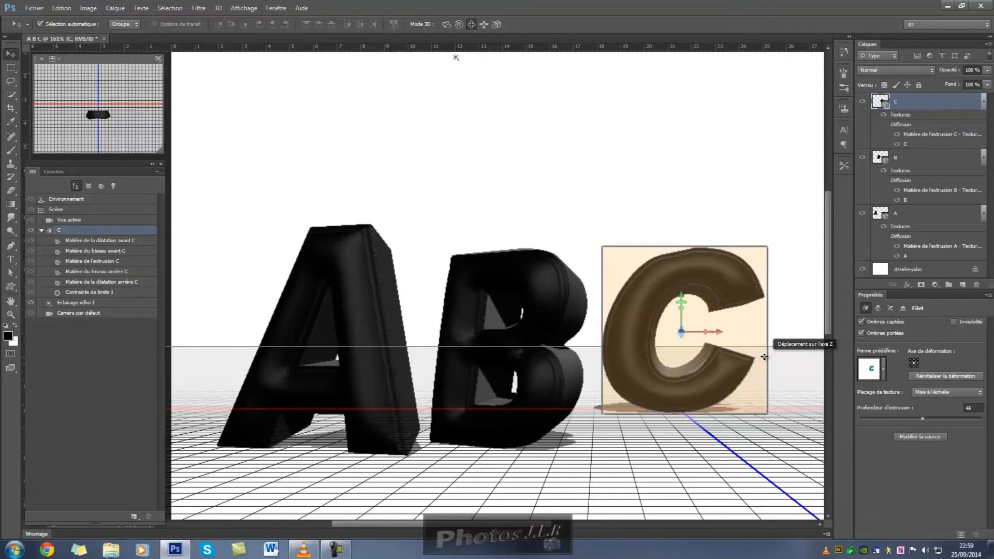
pyautogui.moveTo(763, 357); pyautogui.dragTo(712, 353)
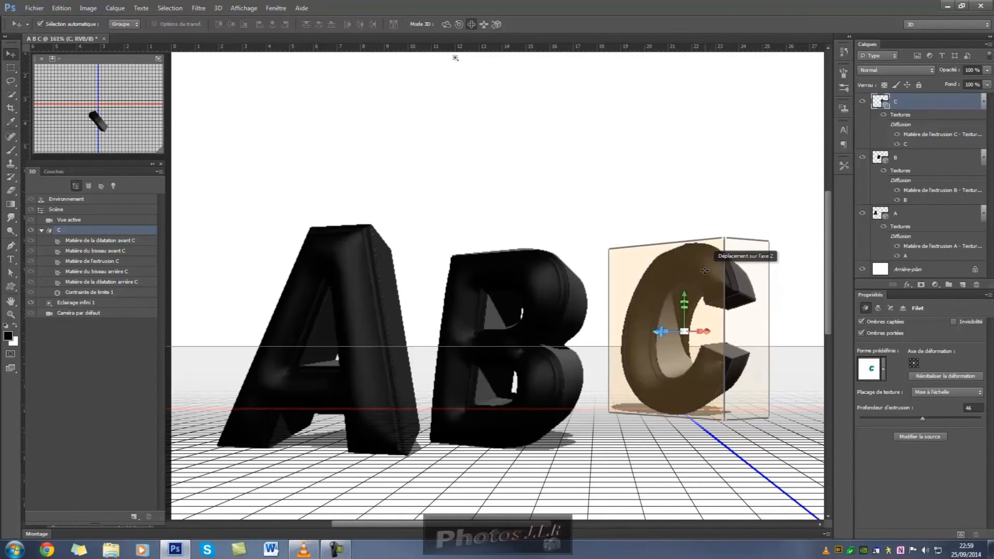
pyautogui.moveTo(689, 340); pyautogui.dragTo(645, 347)
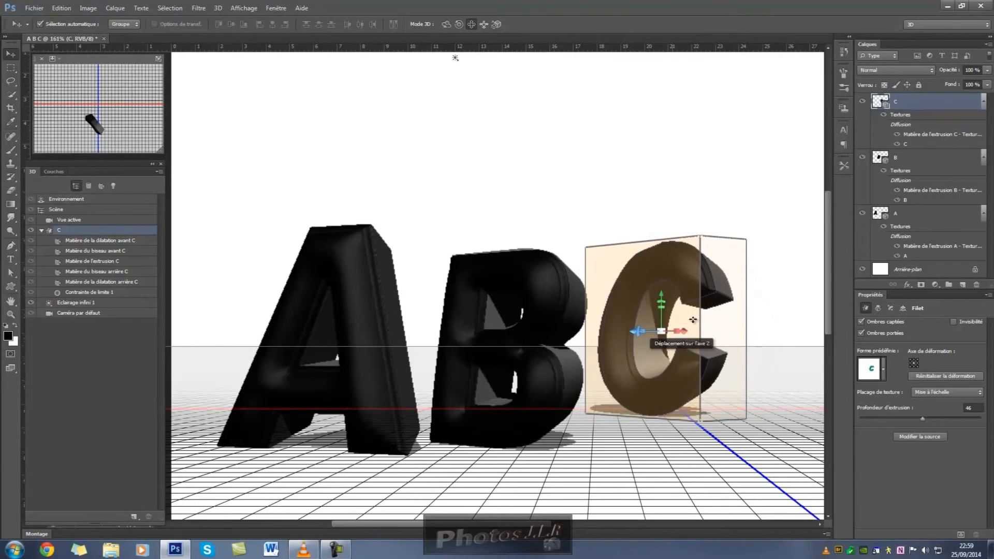
pyautogui.click(405, 165)
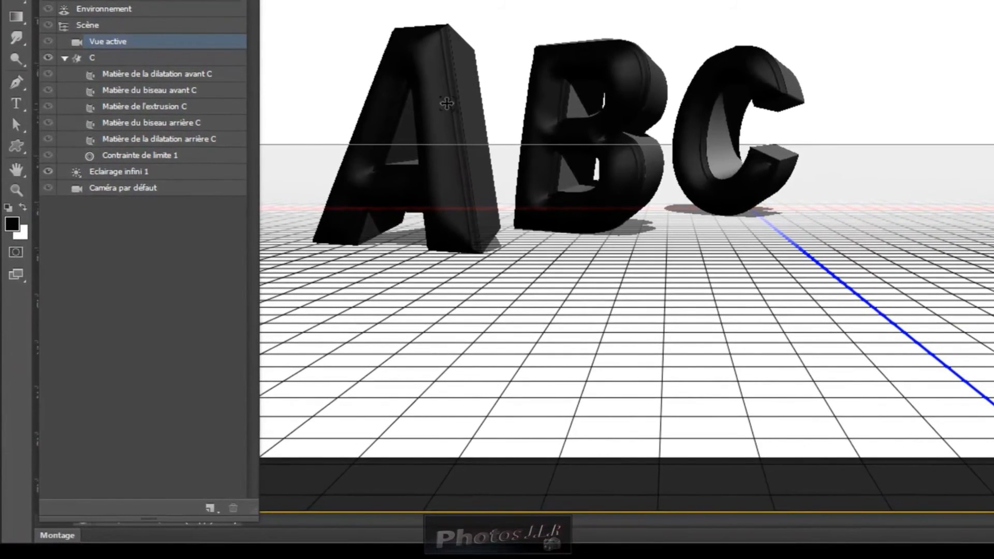
# Select the A, B and C 3D layers together and merge them into a single 3D layer.
pyautogui.click(445, 104)
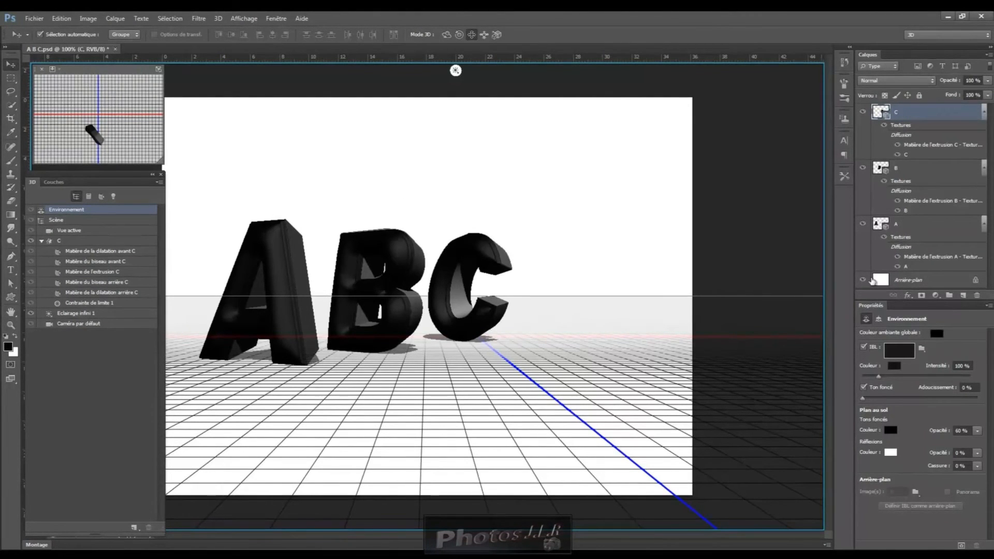
pyautogui.click(928, 226)
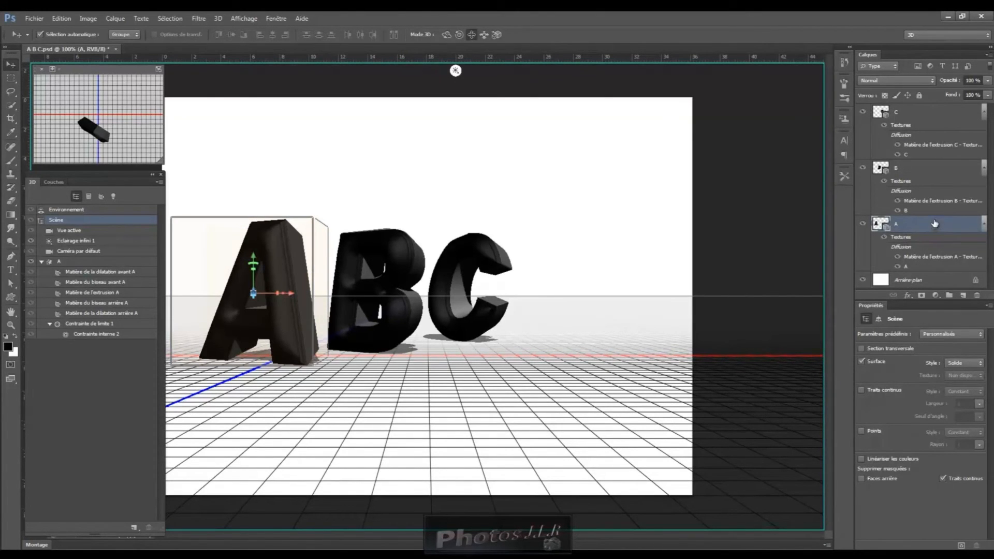
pyautogui.keyDown('shift'); pyautogui.click(933, 113); pyautogui.keyUp('shift')
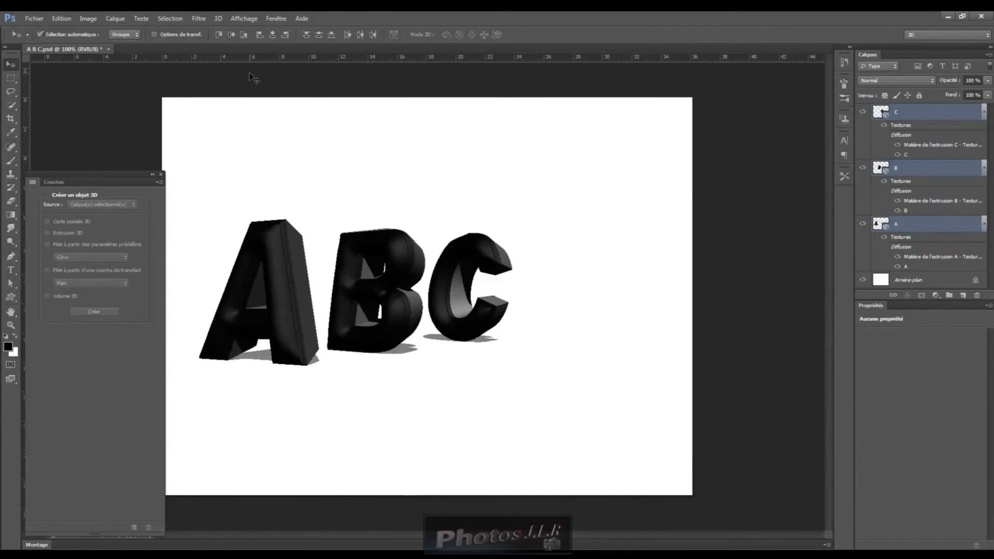
pyautogui.click(217, 19)
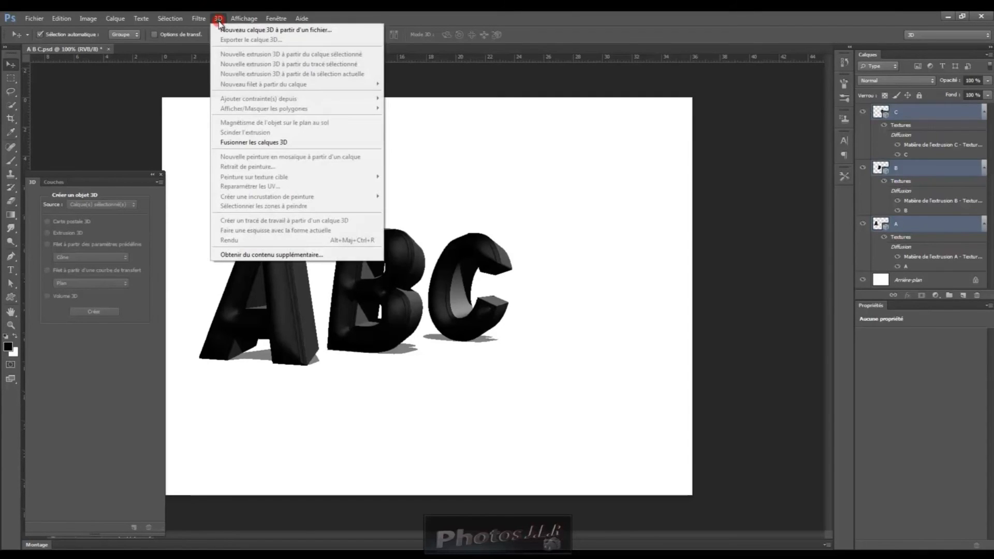
pyautogui.click(239, 143)
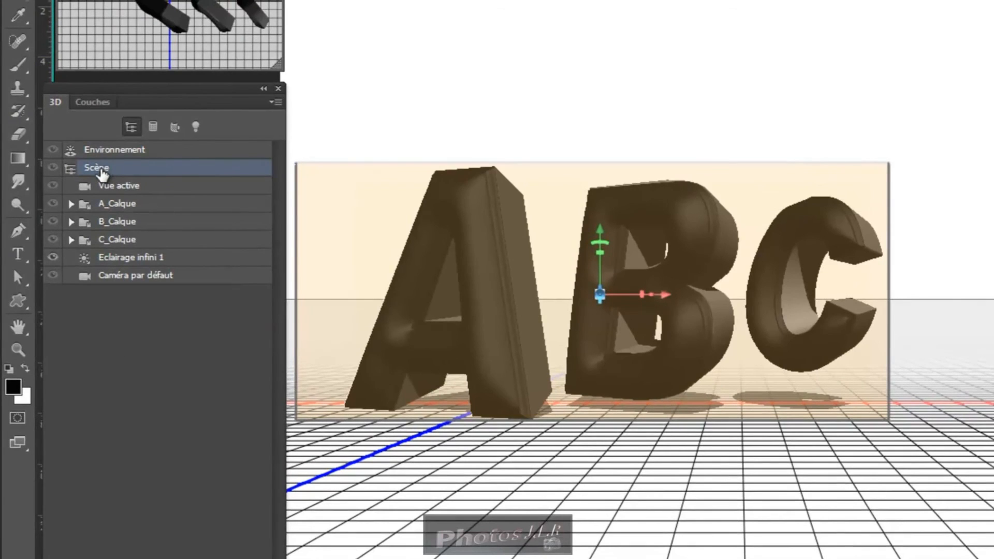
# Select each letter group of the merged scene in turn, and move the A group very slightly towards the B.
pyautogui.click(123, 206)
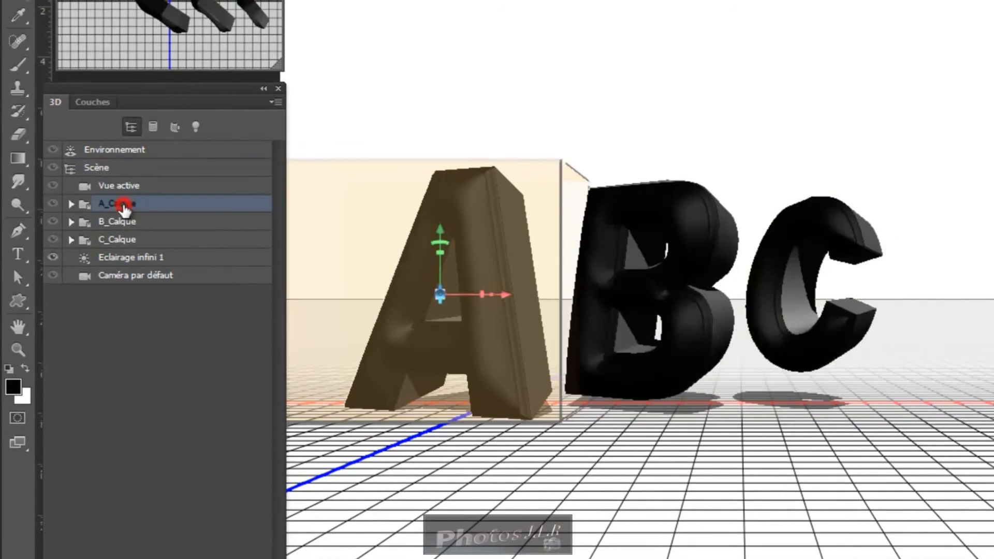
pyautogui.click(124, 222)
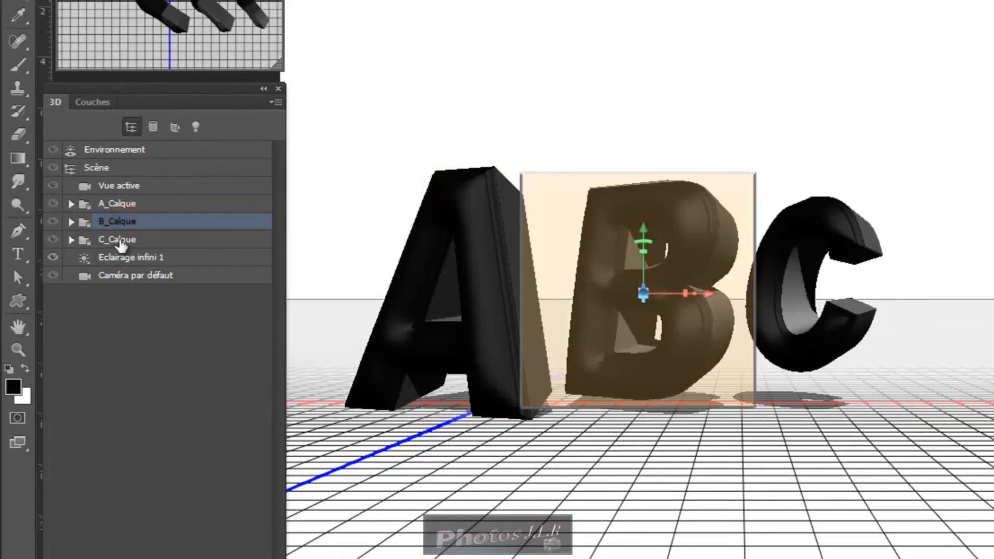
pyautogui.click(119, 239)
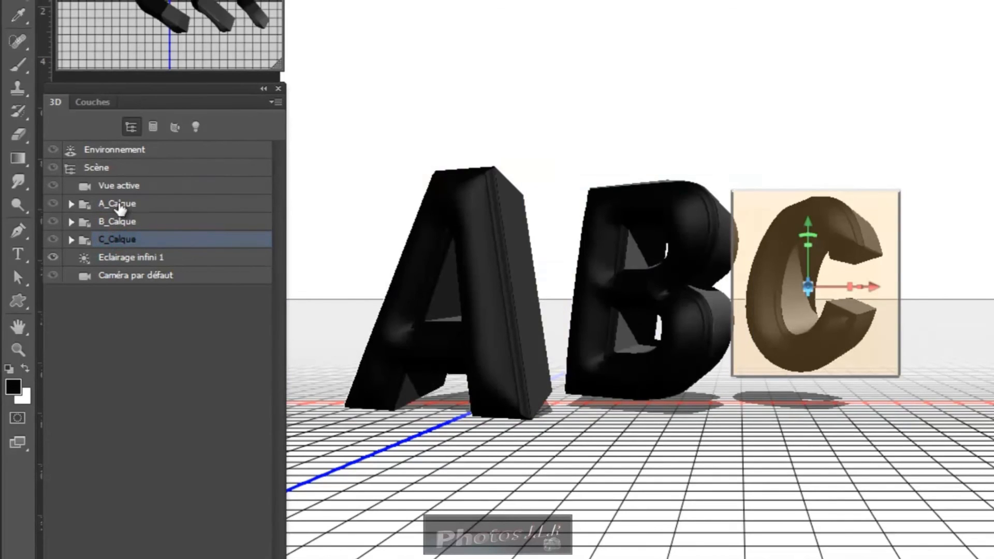
pyautogui.click(121, 206)
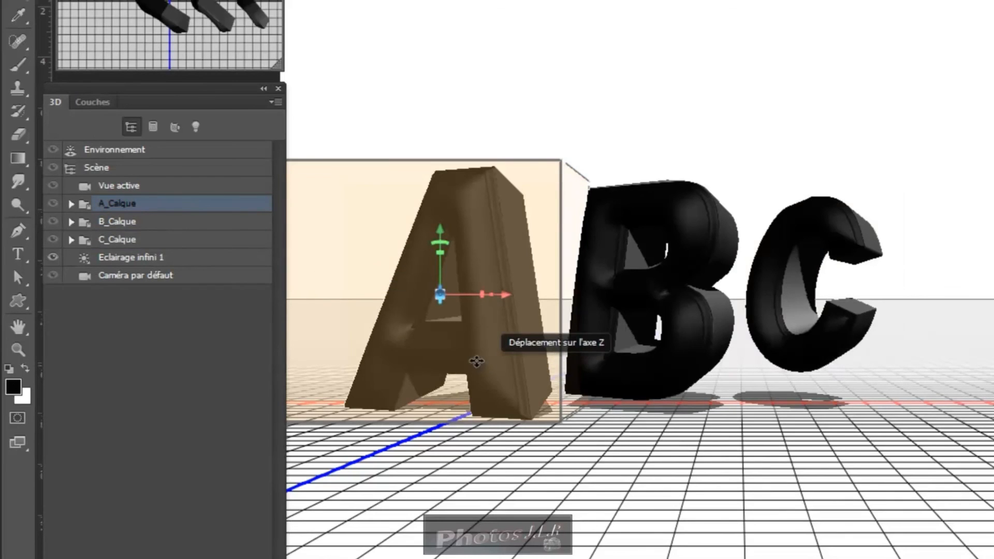
pyautogui.moveTo(483, 341)
pyautogui.mouseDown()
pyautogui.moveTo(486, 352)
pyautogui.moveTo(492, 331)
pyautogui.mouseUp()
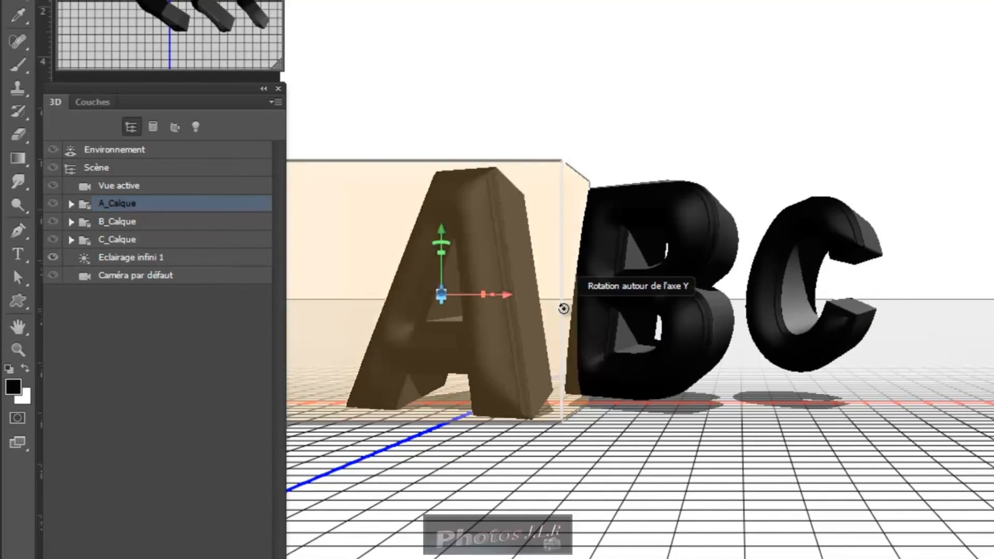